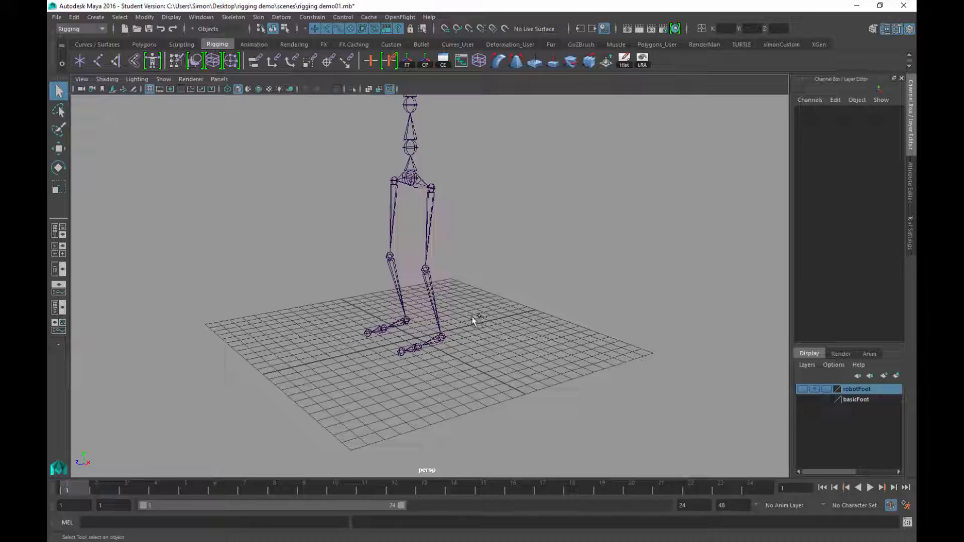
Hide the grid in the perspective view around the leg skeleton.
right_click_drag(448, 247, 502, 330, "alt")
left_click_drag(502, 330, 460, 300, "alt")
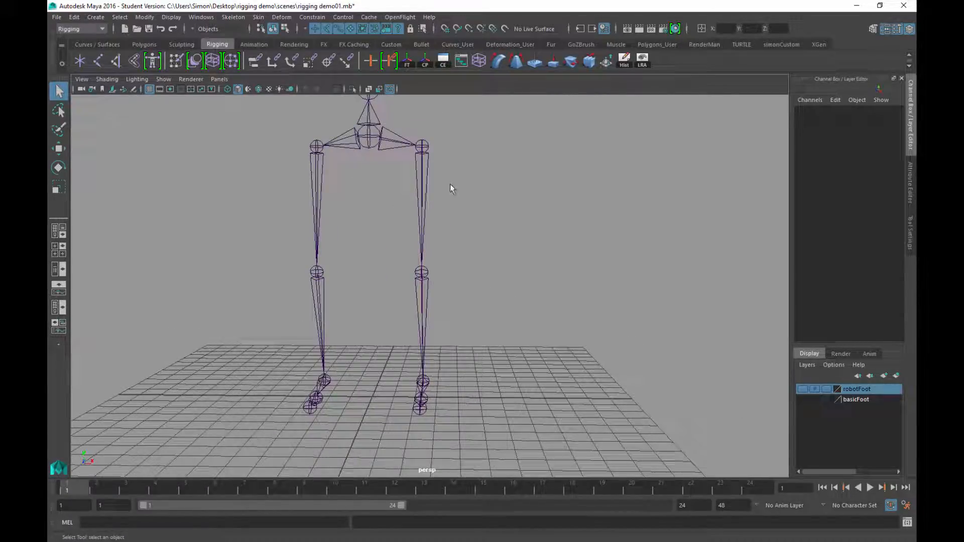
left_click_drag(540, 341, 482, 306, "alt")
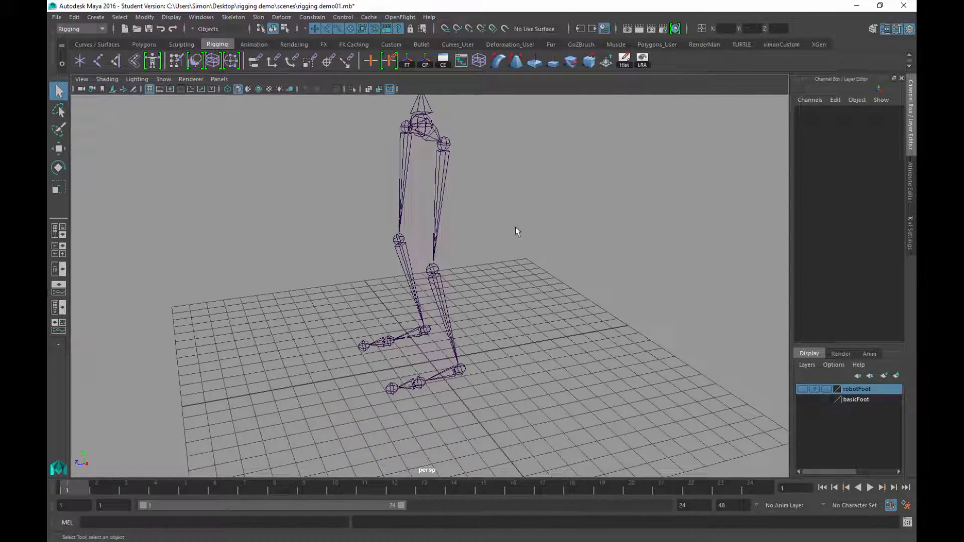
left_click_drag(507, 425, 464, 385, "alt")
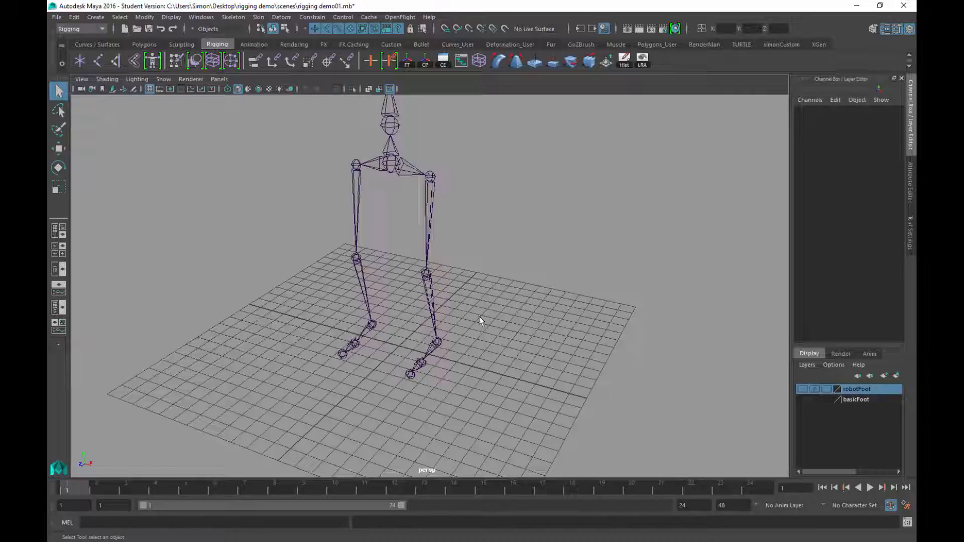
left_click_drag(479, 317, 452, 324, "alt")
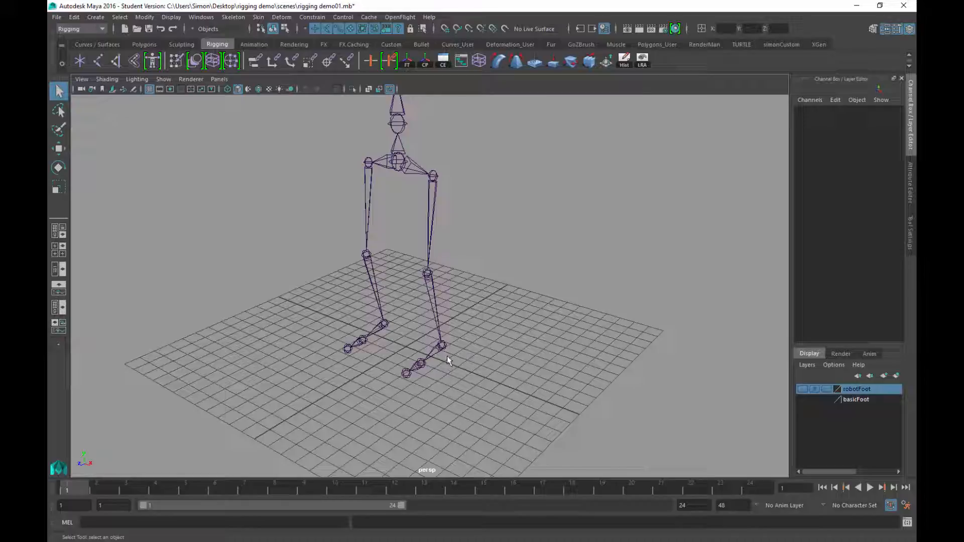
left_click_drag(447, 332, 396, 294, "alt")
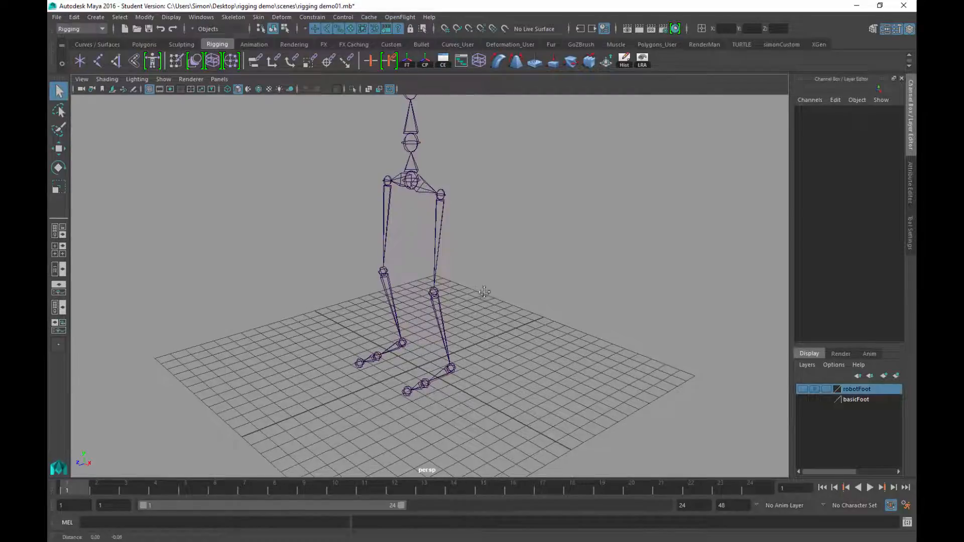
right_click_drag(472, 280, 477, 315, "alt")
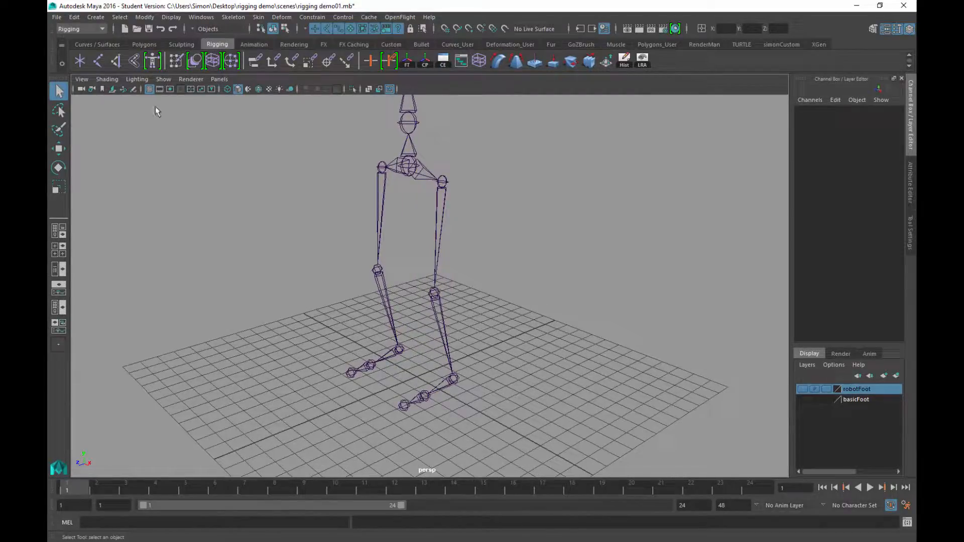
left_click(149, 88)
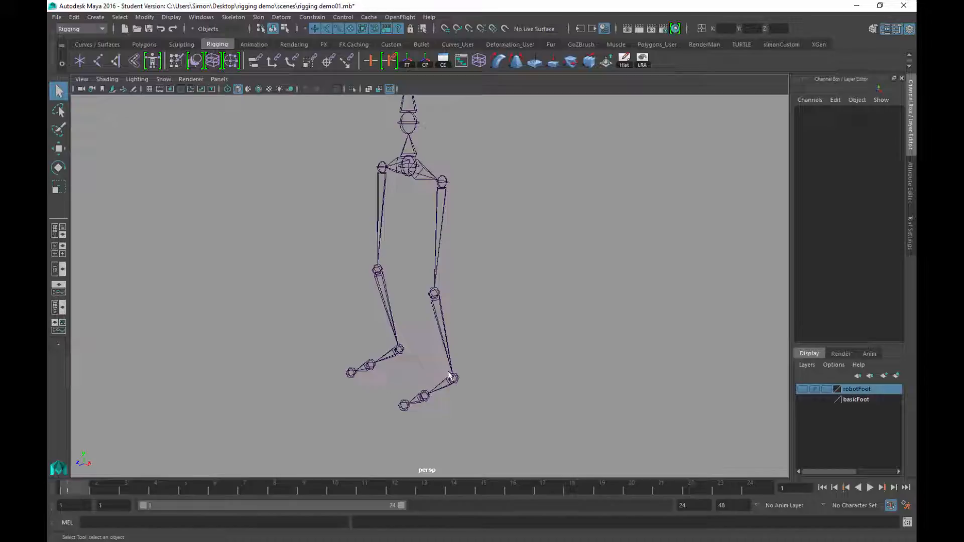
Start the IK Handle tool with its options and choose Rotate-Plane Solver as the current solver.
left_click_drag(449, 376, 521, 302, "alt")
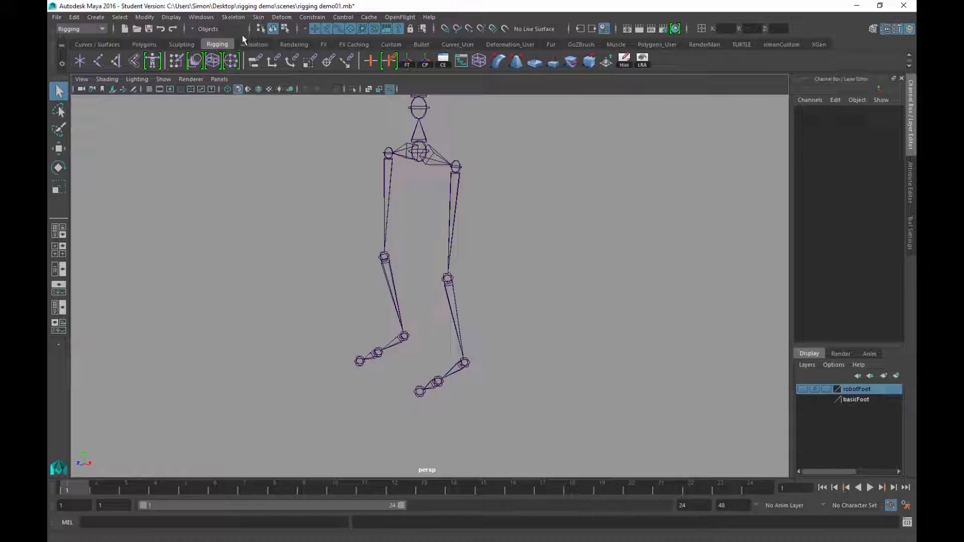
left_click(224, 17)
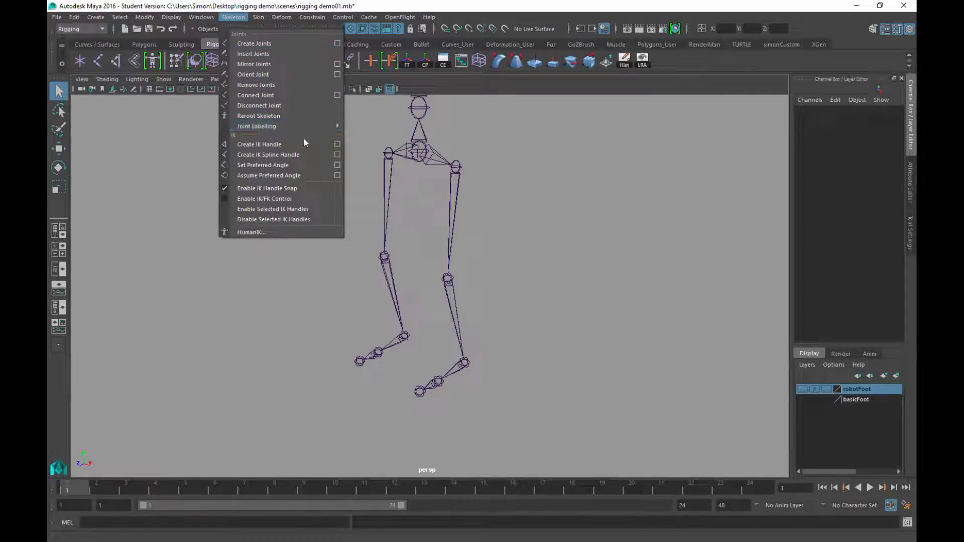
left_click(337, 146)
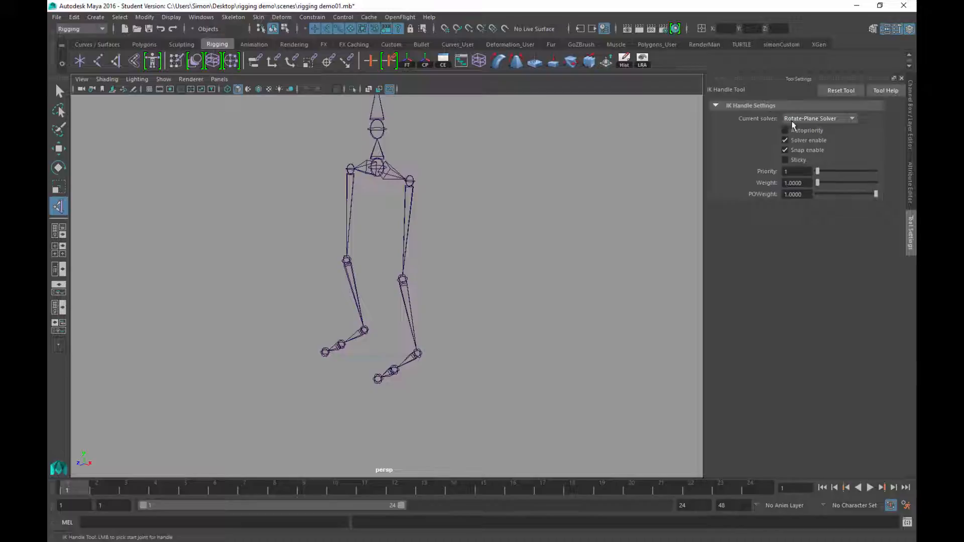
left_click(851, 119)
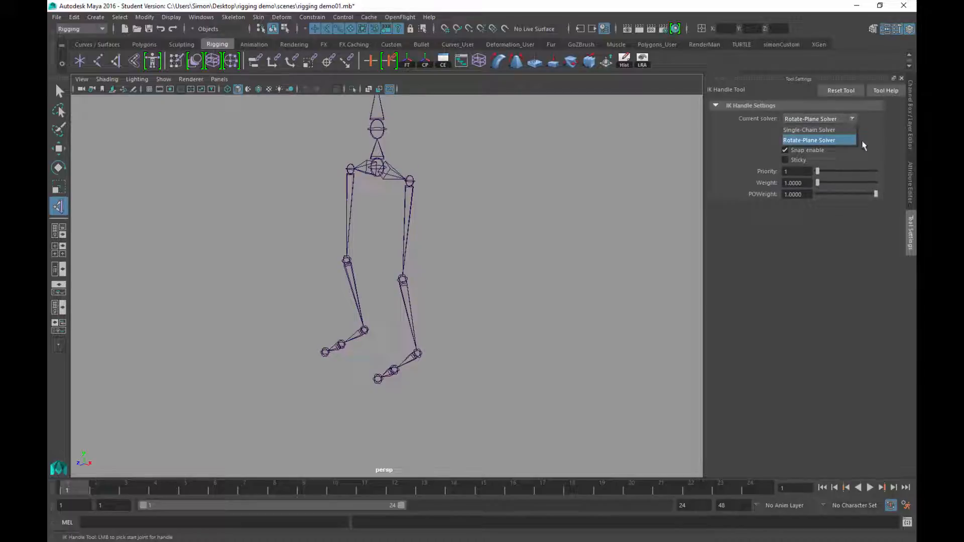
left_click(795, 141)
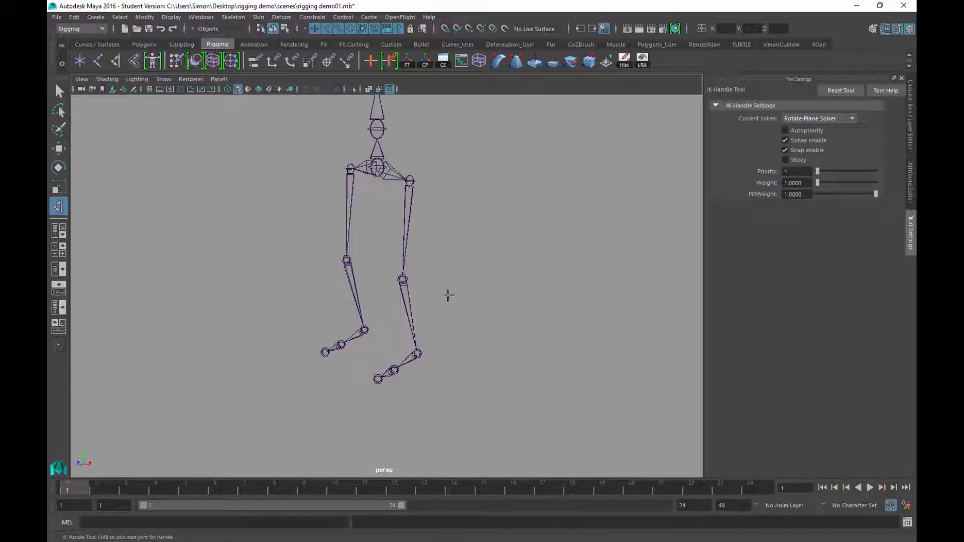
Create an IK handle running from the left hip joint to the left ankle joint.
left_click_drag(495, 233, 428, 288, "alt")
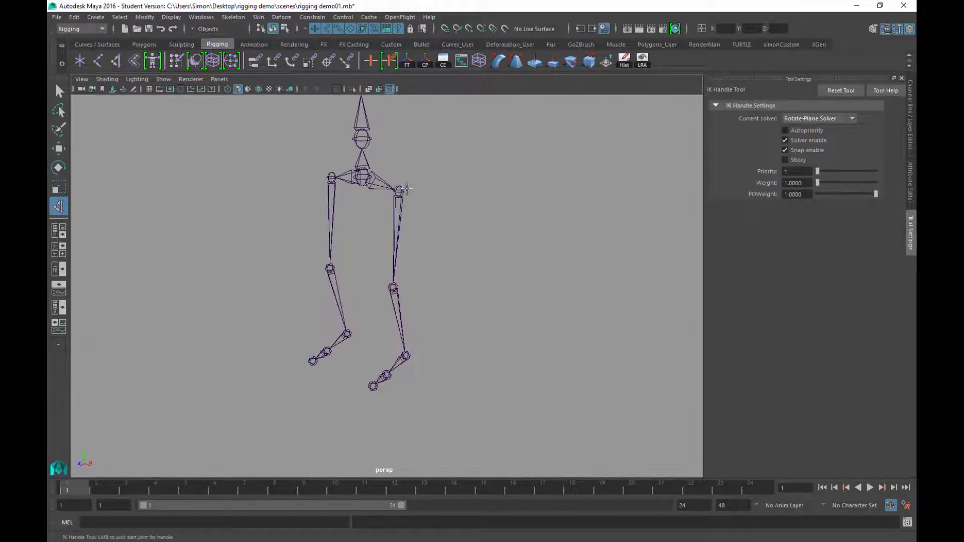
left_click(400, 191)
left_click_drag(531, 318, 449, 296, "alt")
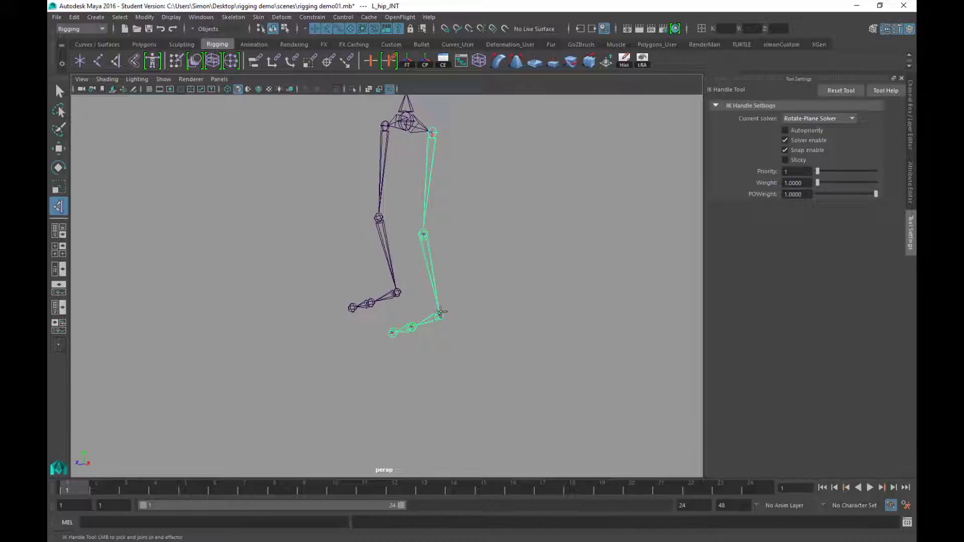
left_click(441, 313)
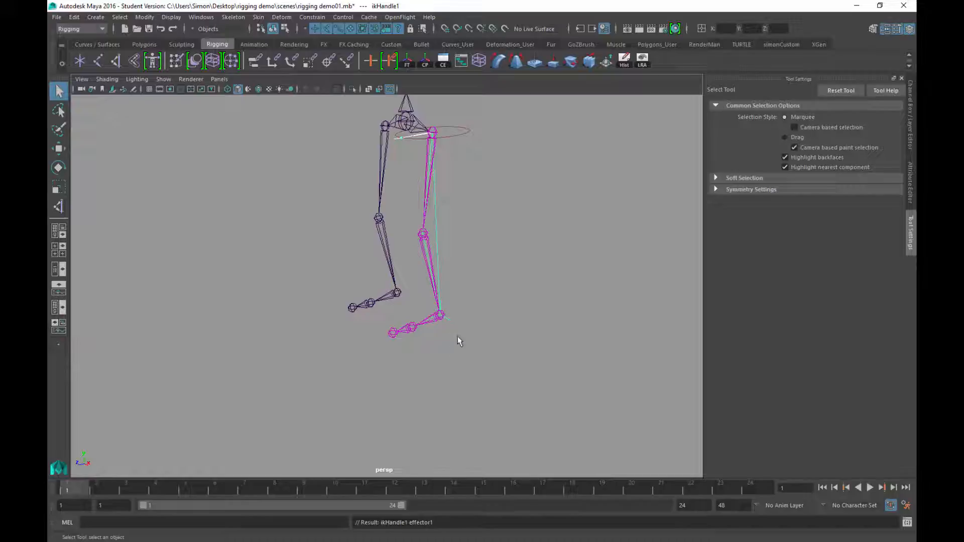
Try moving the left leg's IK handle to test how the knee bends, and undo the moves.
key("w")
left_click_drag(469, 387, 427, 300, "alt")
mouse_move(432, 254)
left_mouse_down()
mouse_move(429, 271)
mouse_move(442, 253)
mouse_move(430, 216)
mouse_move(410, 273)
mouse_move(398, 216)
mouse_move(427, 253)
left_mouse_up()
key("ctrl+z")
left_click_drag(397, 312, 465, 245, "alt")
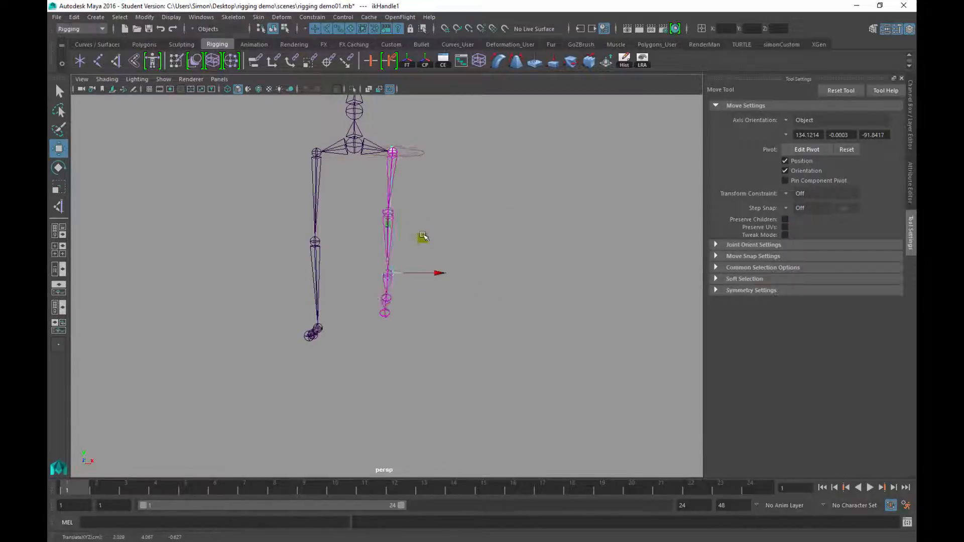
key("ctrl+z")
left_click_drag(432, 301, 399, 321, "alt")
middle_click_drag(399, 321, 431, 285)
key("ctrl+z")
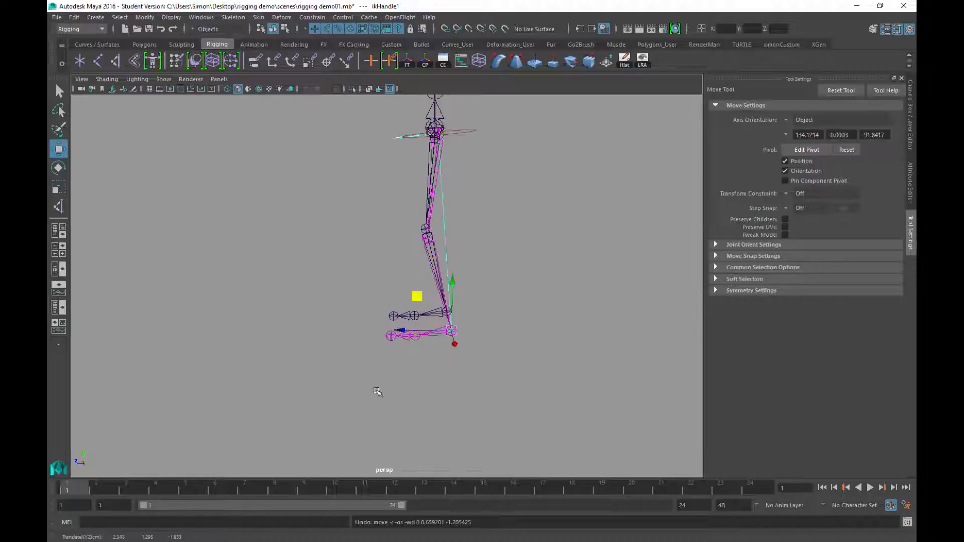
Make the basicFoot display layer visible to show the leg and foot geometry around the joints.
left_click_drag(368, 331, 389, 330, "alt")
scroll(403, 329, "up", 5)
scroll(403, 331, "down", 5)
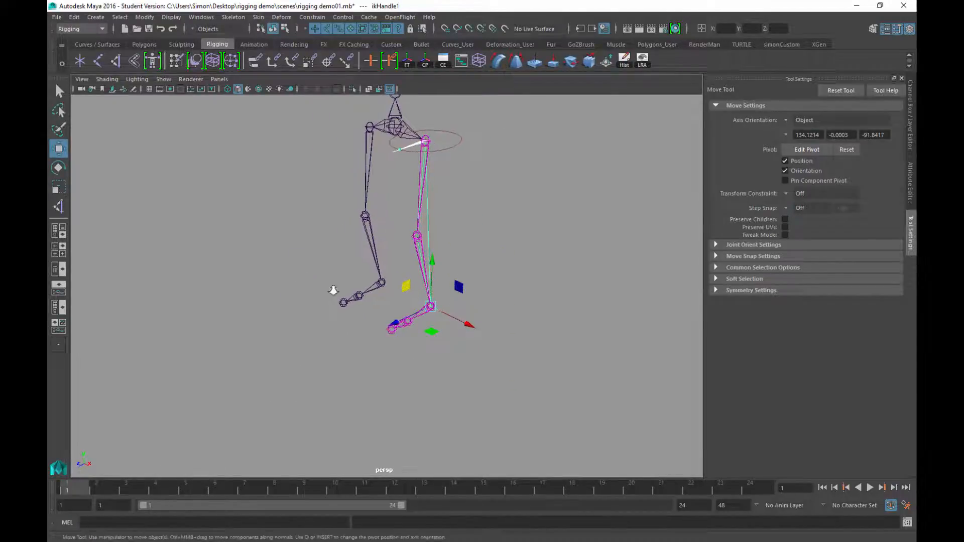
scroll(333, 291, "up", 4)
middle_click_drag(435, 394, 420, 403, "alt")
scroll(392, 384, "down", 1)
left_click_drag(392, 384, 395, 366, "alt")
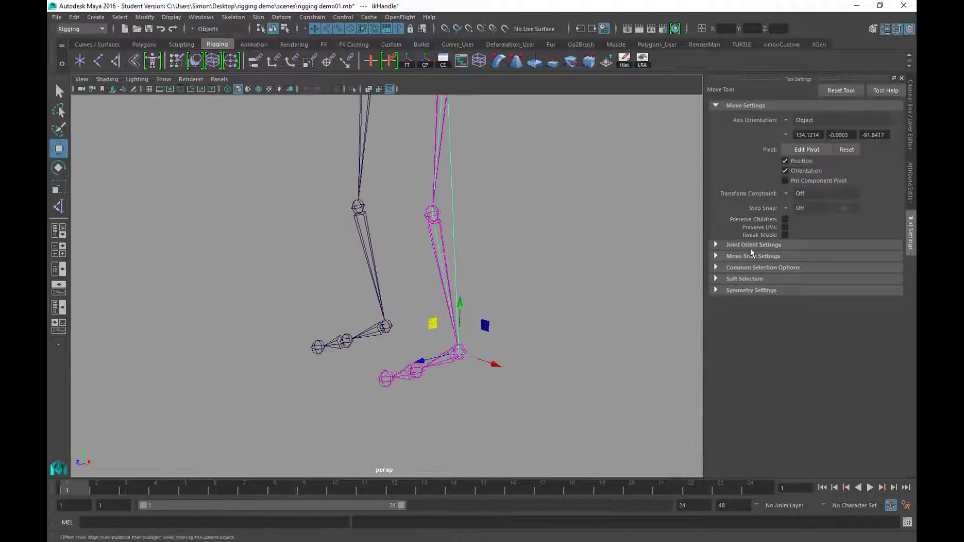
left_click(912, 149)
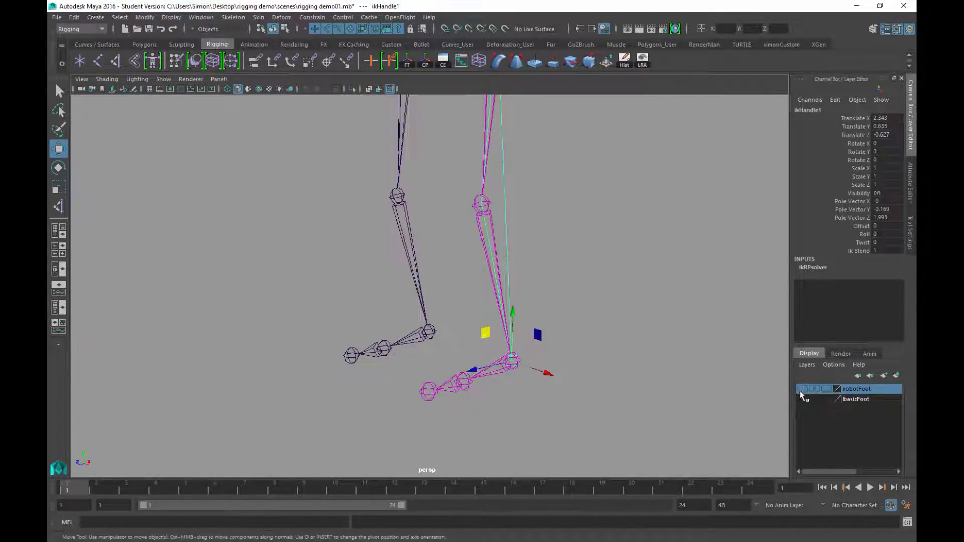
left_click(802, 399)
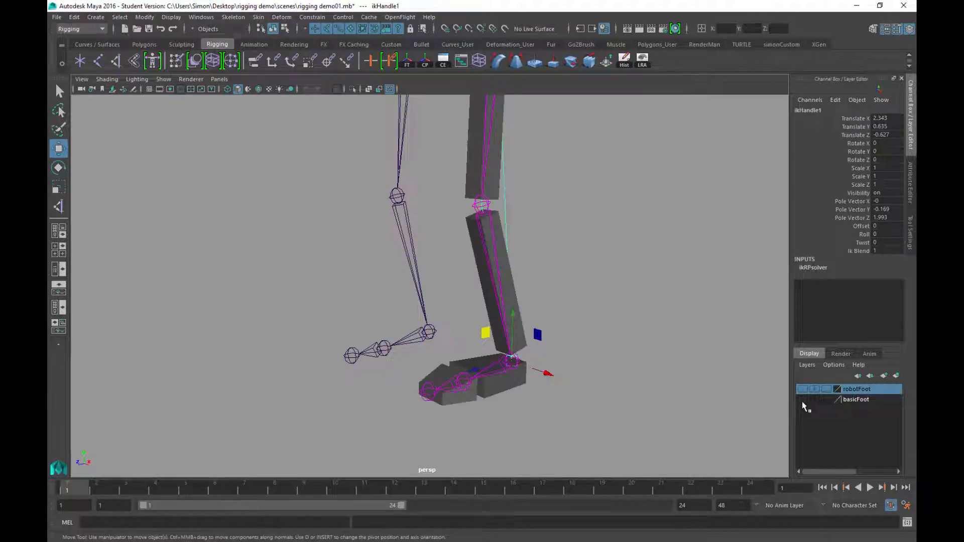
Examine how the left leg's geometry lines up with the toe, ball, ankle, knee and hip joints.
left_click_drag(587, 415, 535, 431, "alt")
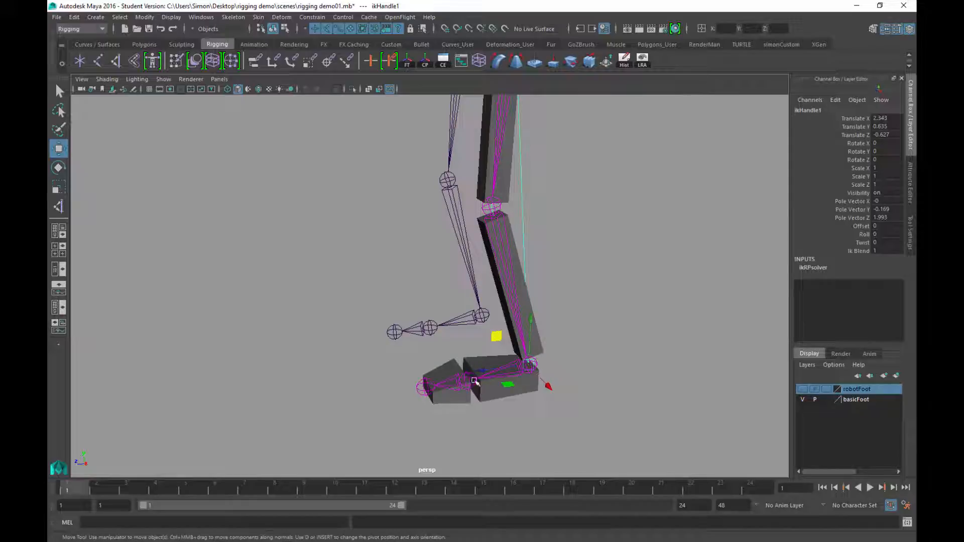
left_click_drag(474, 421, 472, 356, "alt")
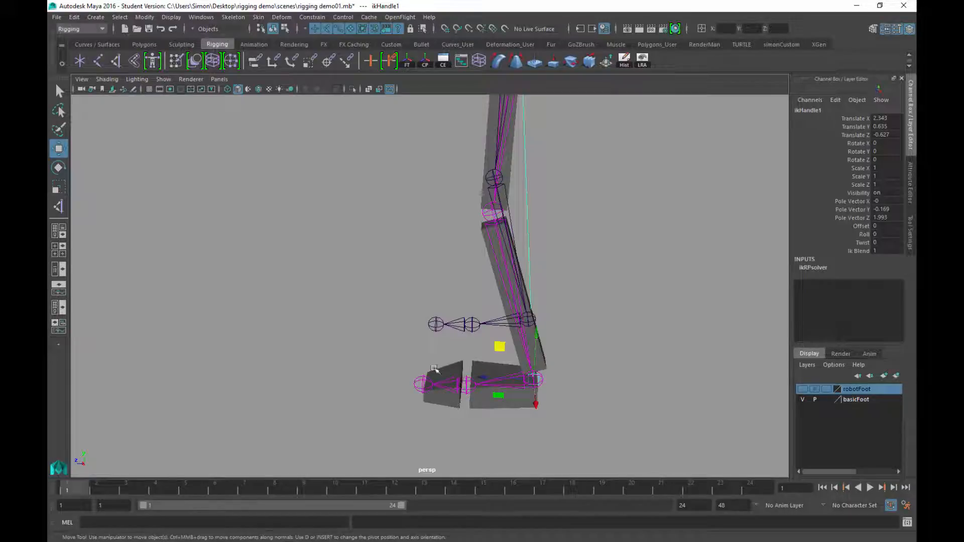
left_click_drag(476, 410, 479, 408, "alt")
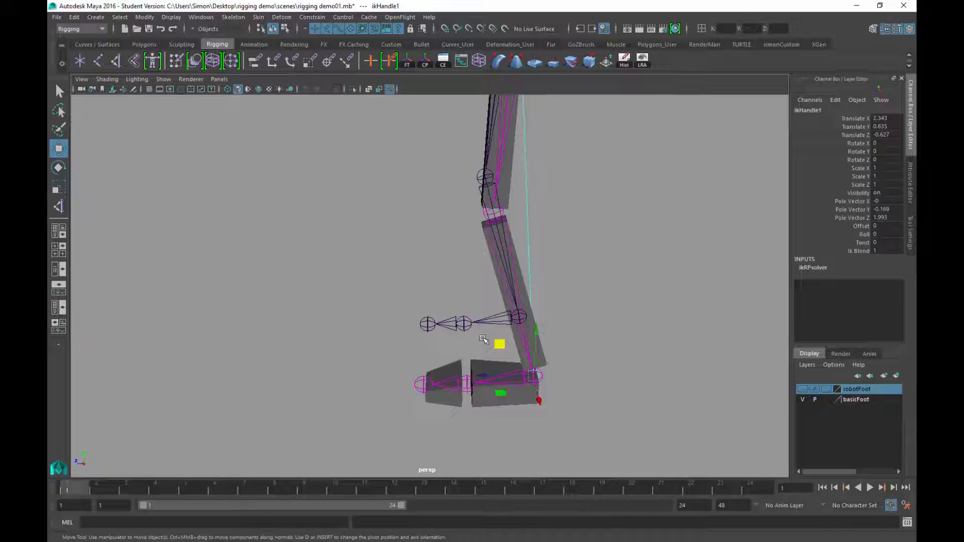
mouse_move(611, 405)
left_mouse_down("alt")
mouse_move(615, 387)
mouse_move(599, 380)
mouse_move(622, 389)
left_mouse_up("alt")
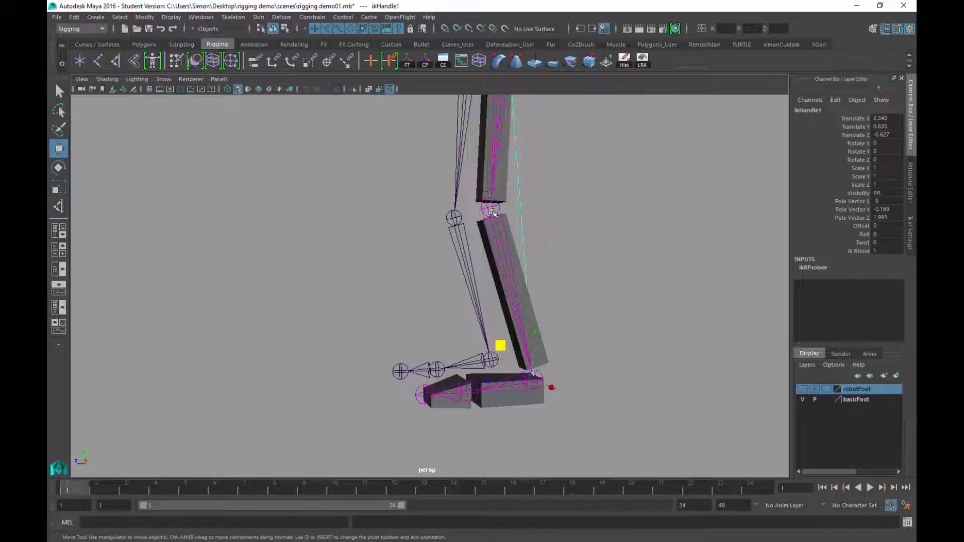
left_click_drag(609, 146, 485, 250, "alt")
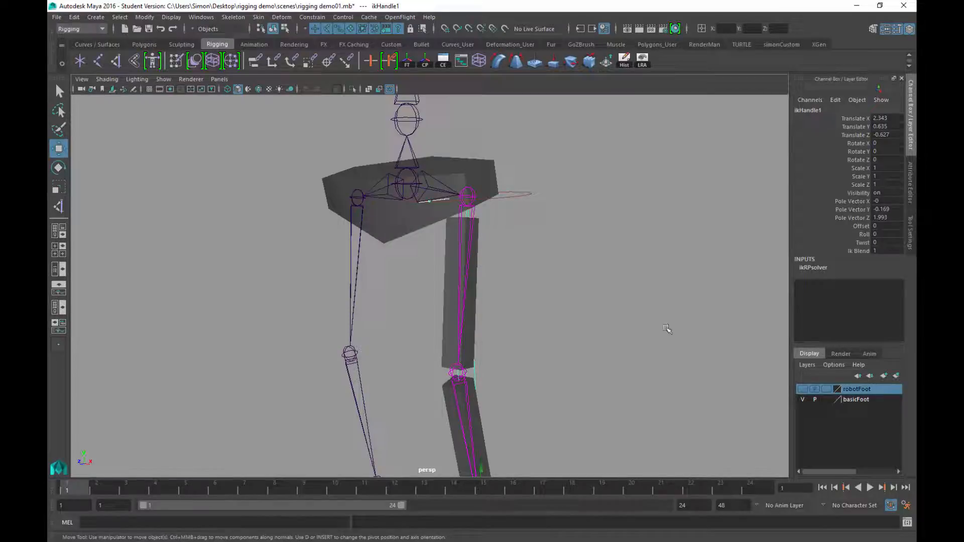
left_click_drag(667, 329, 523, 265, "alt")
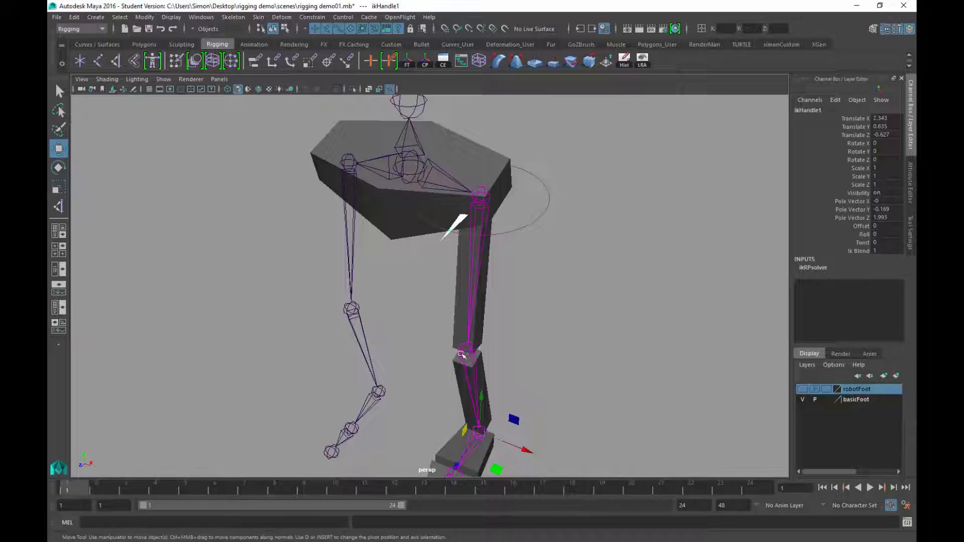
mouse_move(568, 376)
left_mouse_down("alt")
mouse_move(547, 376)
mouse_move(594, 381)
mouse_move(559, 373)
left_mouse_up("alt")
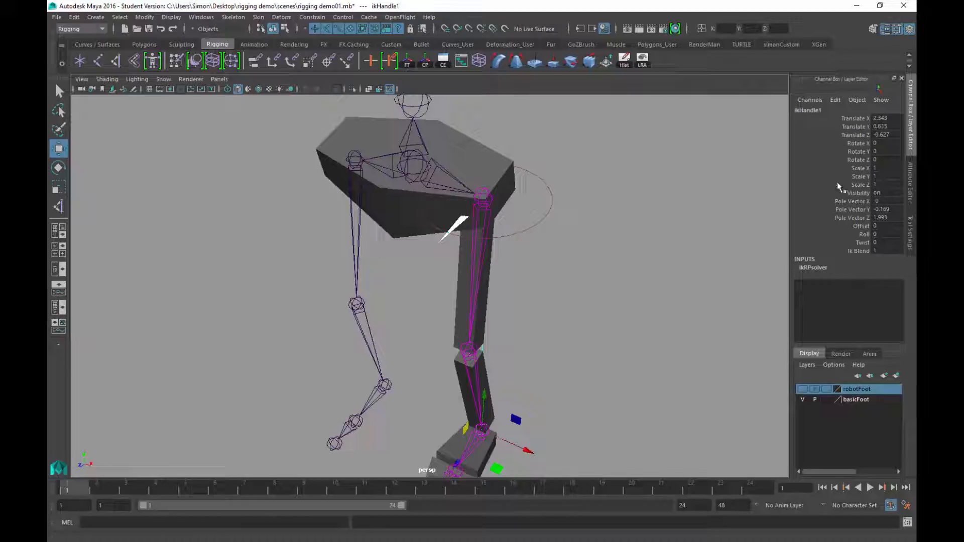
Try twisting the left leg's IK handle to about -91.9 and undo the twist.
left_click(862, 243)
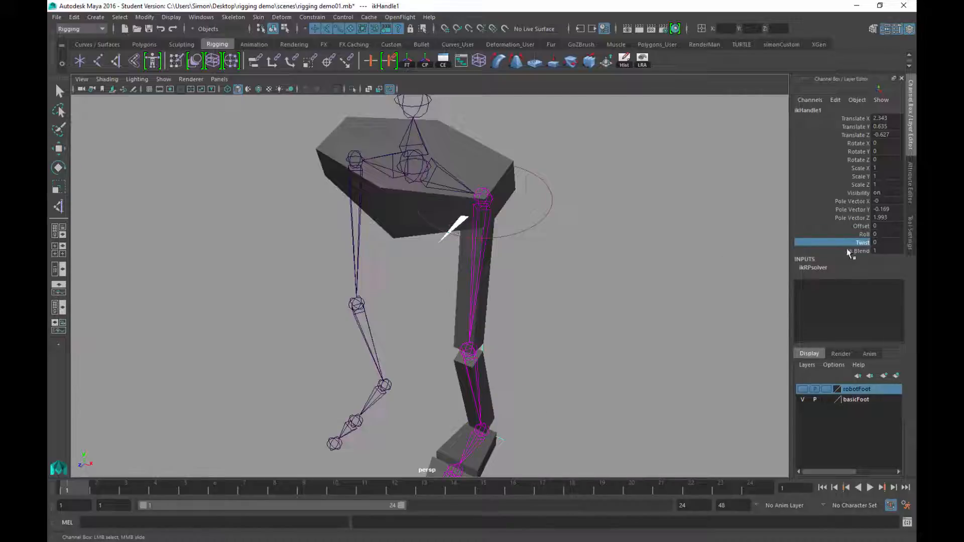
middle_click_drag(602, 273, 568, 307)
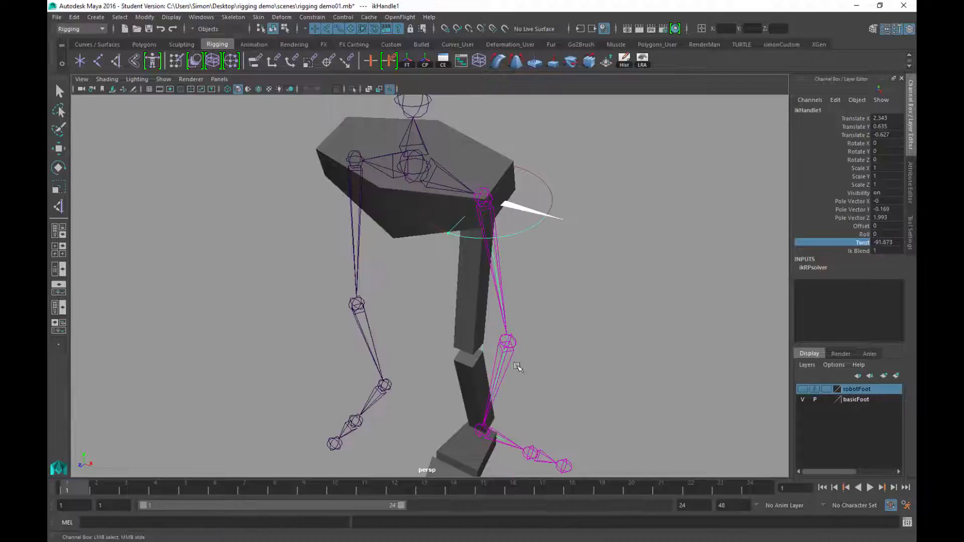
key("ctrl+z")
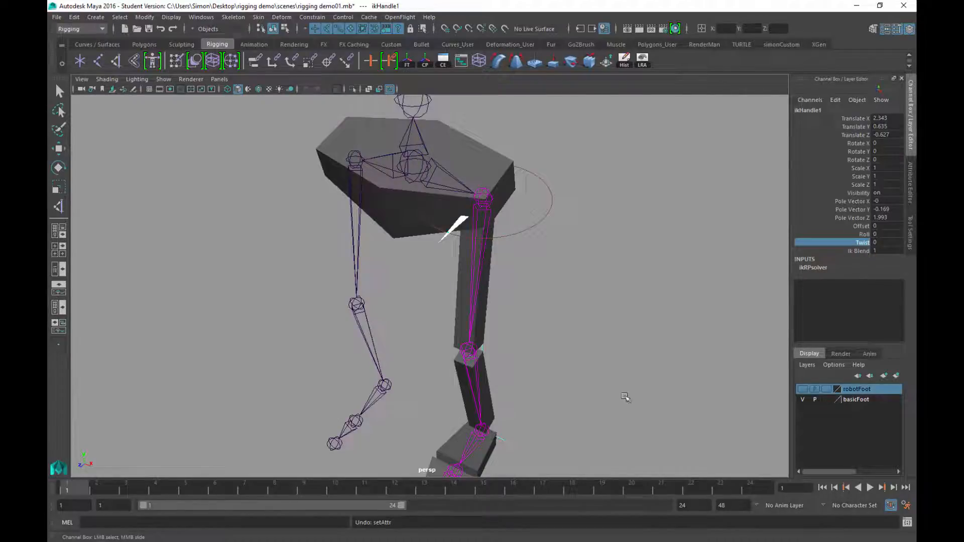
Rename the left leg's hip-to-ankle IK handle as ankle_IK.
right_click_drag(626, 397, 486, 379, "alt")
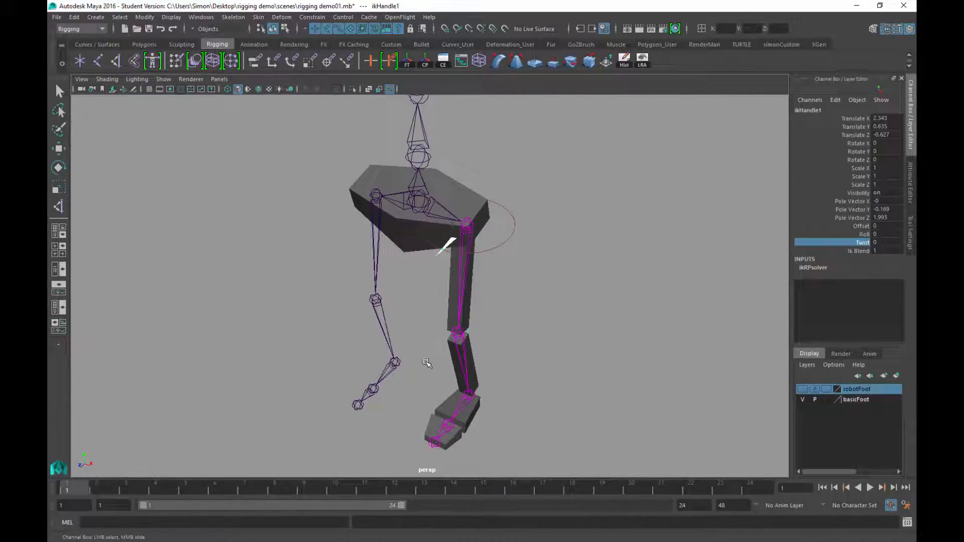
left_click_drag(545, 423, 541, 297, "alt")
right_click_drag(542, 297, 559, 323, "alt")
middle_click_drag(560, 323, 546, 278, "alt")
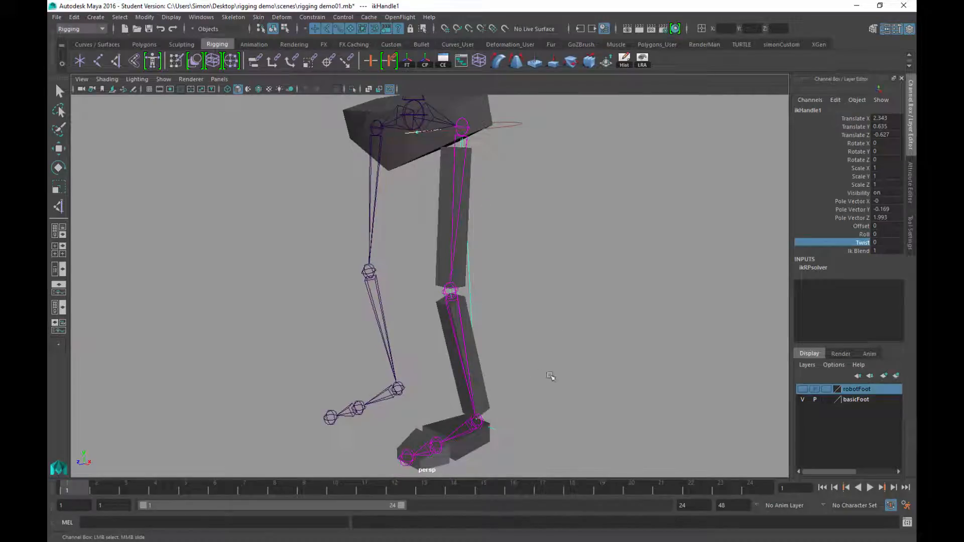
left_click_drag(654, 210, 673, 229, "alt")
middle_click_drag(673, 229, 663, 273, "alt")
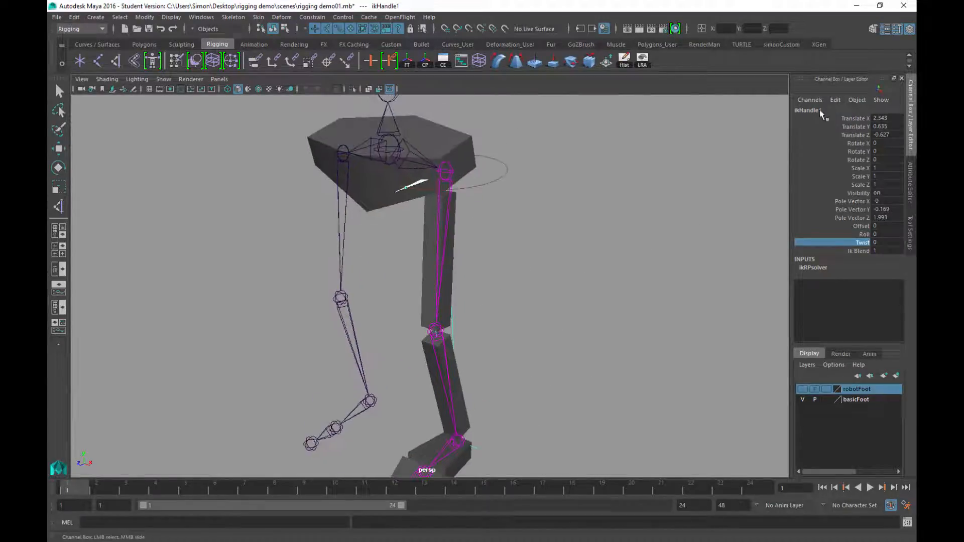
left_click(800, 109)
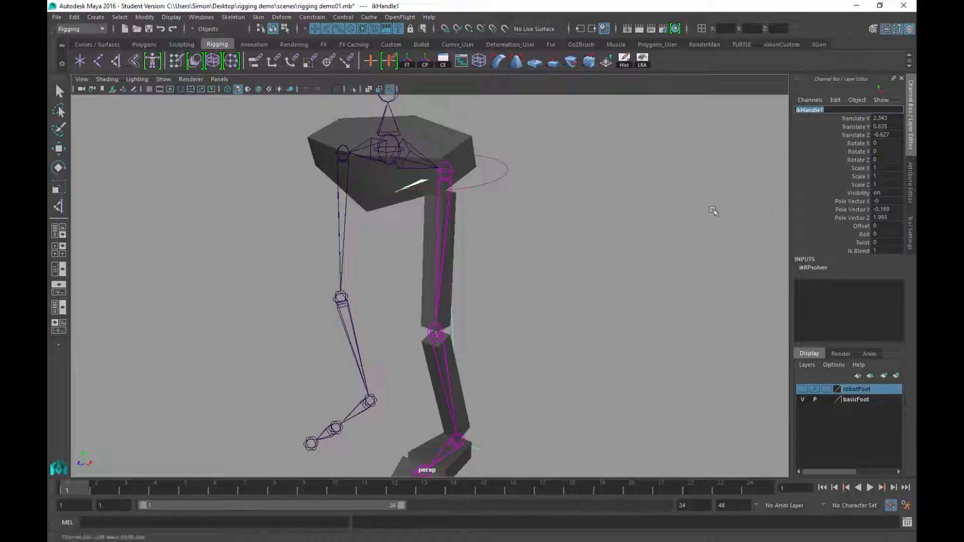
type("ankle ik")
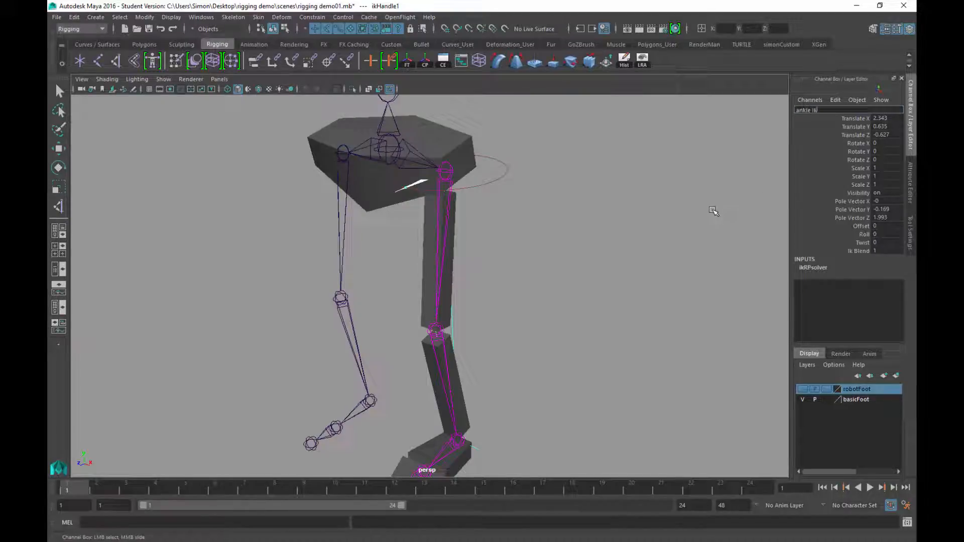
key("Return")
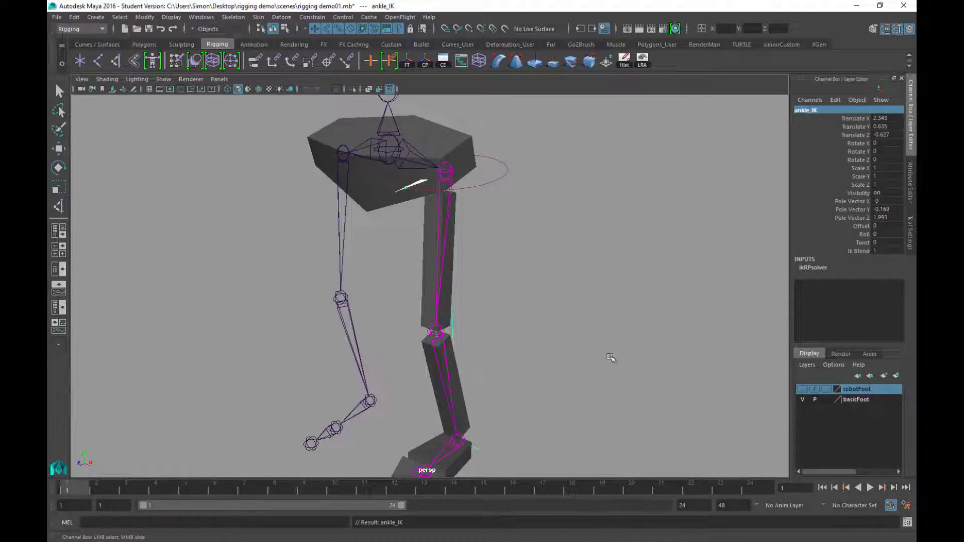
Examine the left foot's ankle, ball and toe joints and the leg above them from several angles.
left_click_drag(611, 357, 523, 283, "alt")
middle_click_drag(519, 291, 517, 179, "alt")
right_click_drag(519, 228, 570, 356, "alt")
key("q")
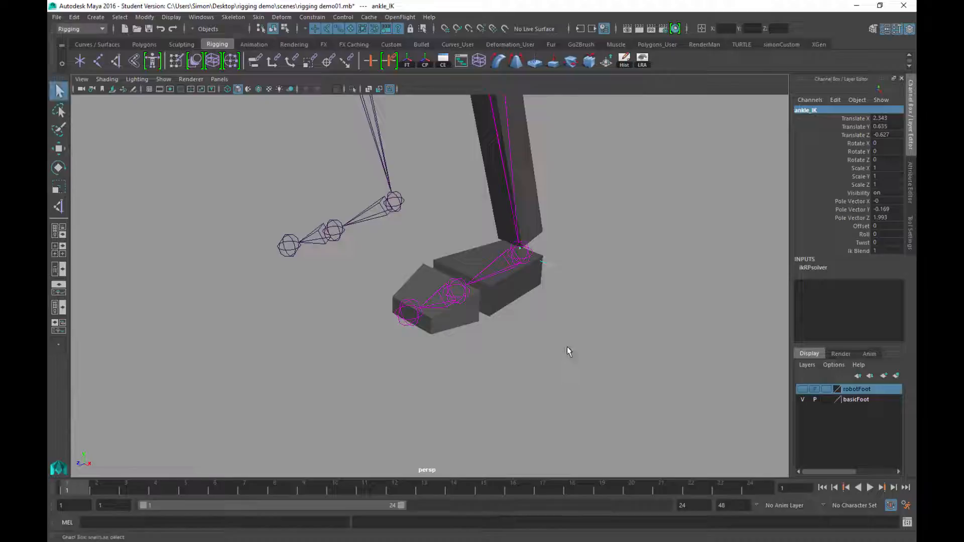
middle_click_drag(578, 254, 577, 396, "alt")
right_click_drag(576, 396, 489, 267, "alt")
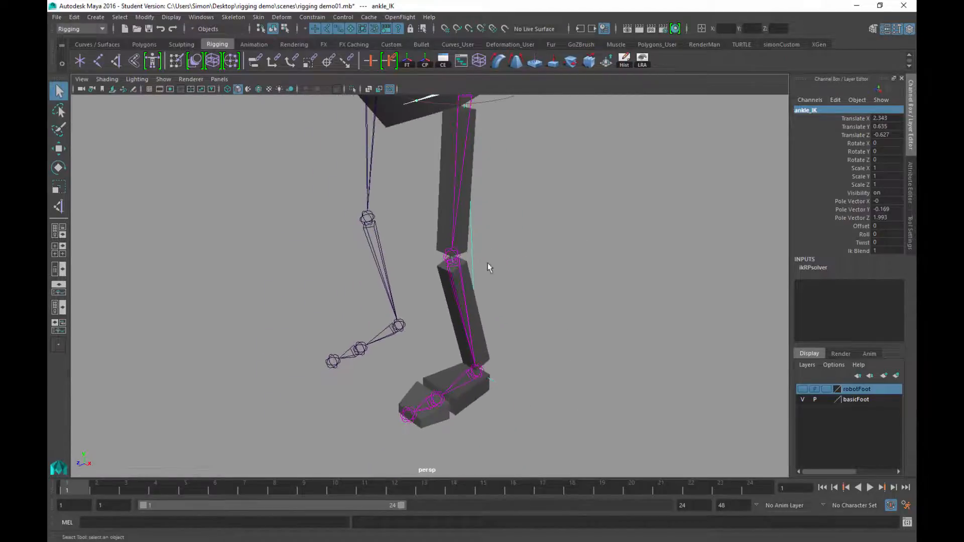
middle_click_drag(488, 267, 514, 304, "alt")
right_click_drag(534, 354, 502, 418, "alt")
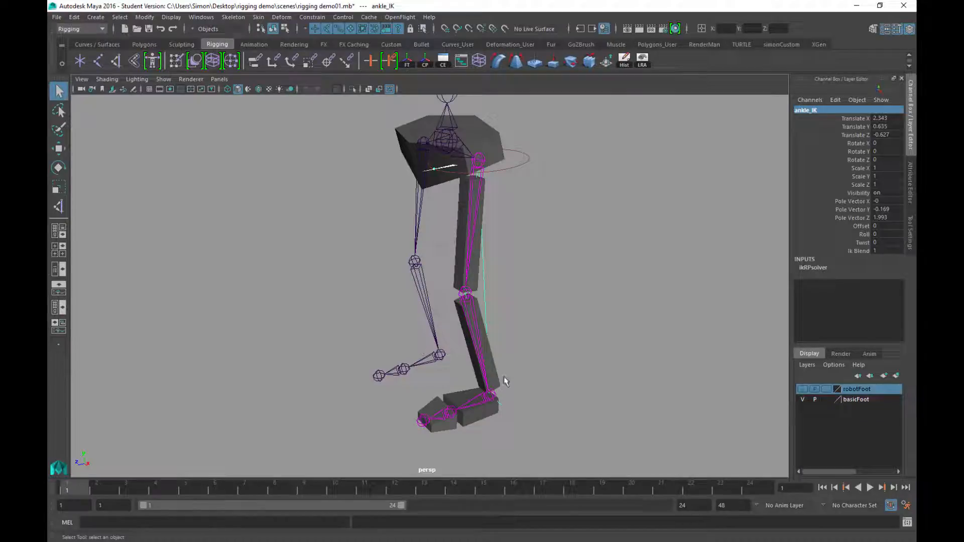
left_click_drag(482, 351, 495, 141, "alt")
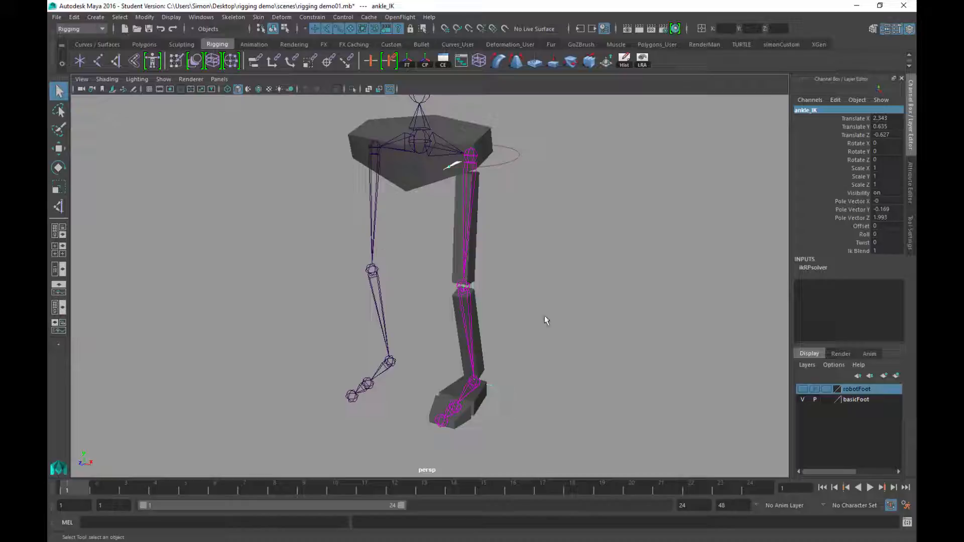
left_click_drag(544, 316, 501, 296, "alt")
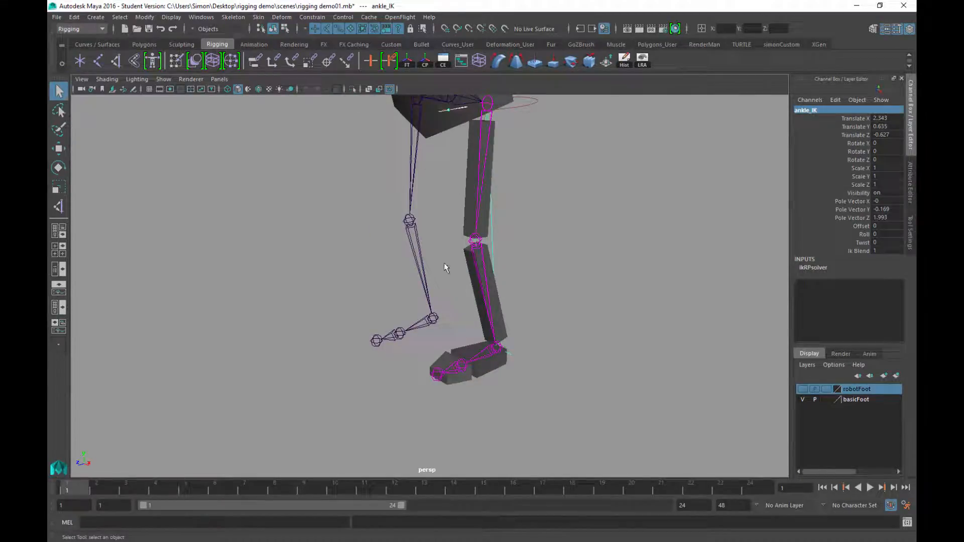
middle_click_drag(555, 287, 548, 211, "alt")
scroll(564, 331, "up", 5)
left_click_drag(564, 331, 522, 350, "alt")
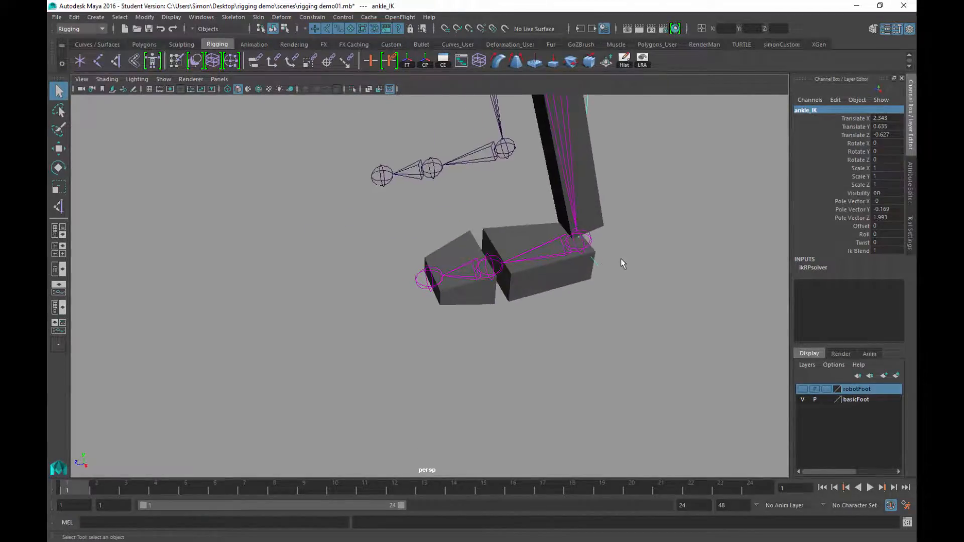
left_click_drag(621, 264, 427, 307, "alt")
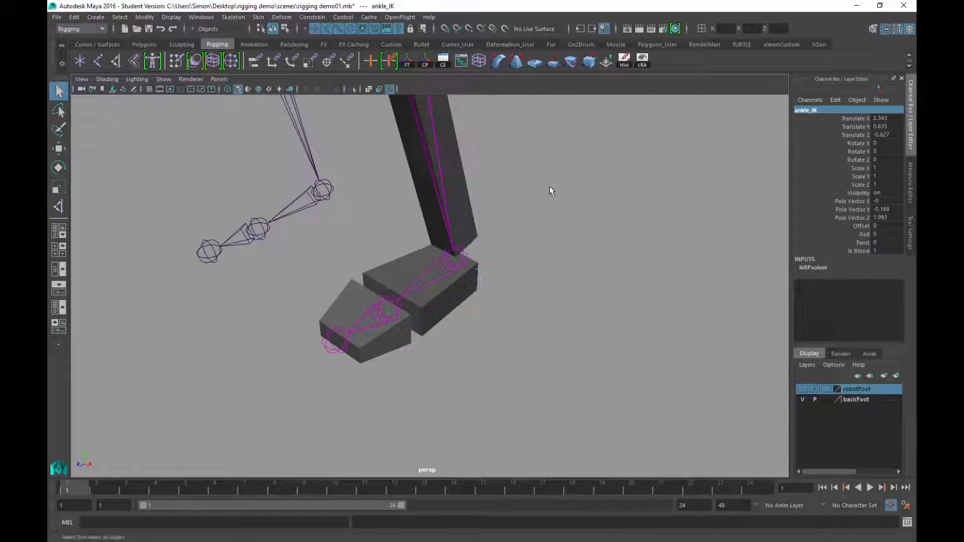
Create an IK handle with the Single-Chain Solver from the left ankle joint to the ball joint.
left_click(233, 16)
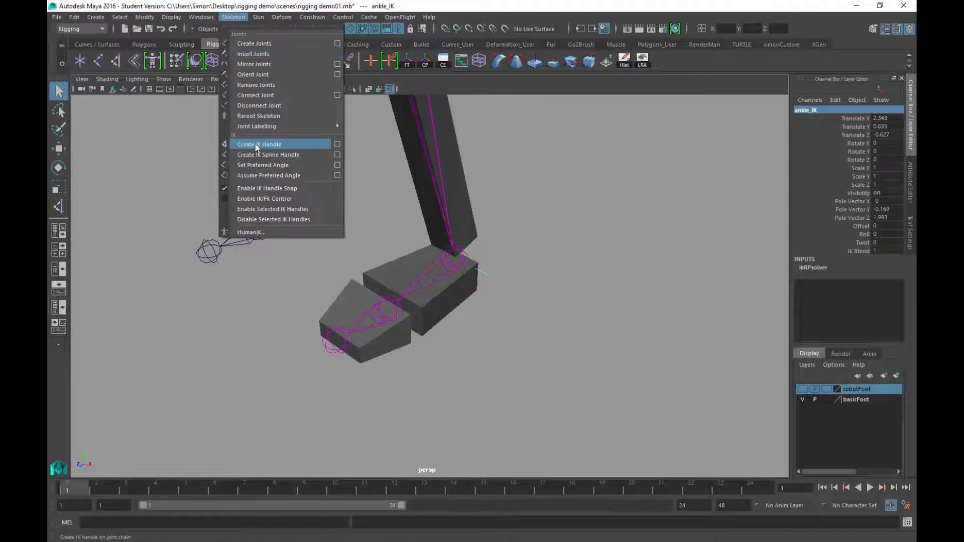
left_click(338, 147)
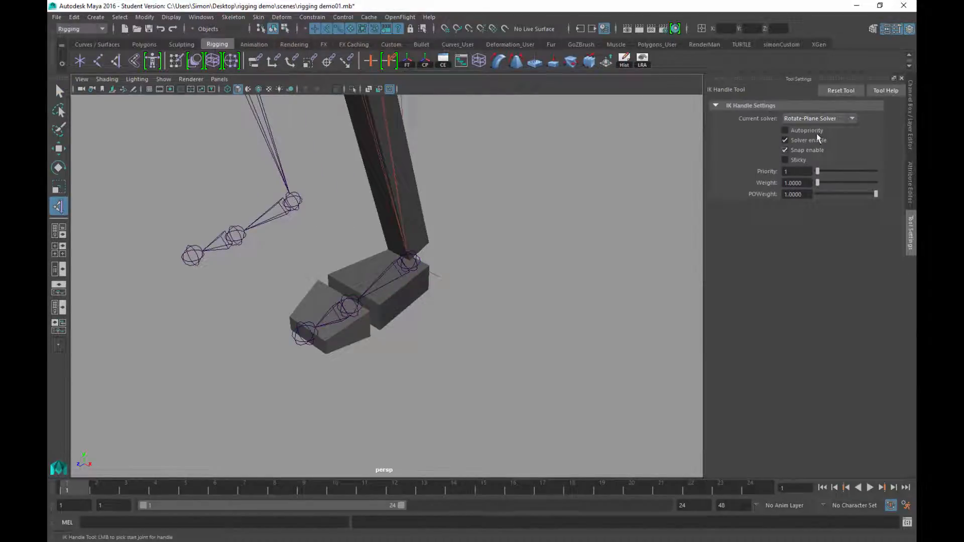
left_click(797, 121)
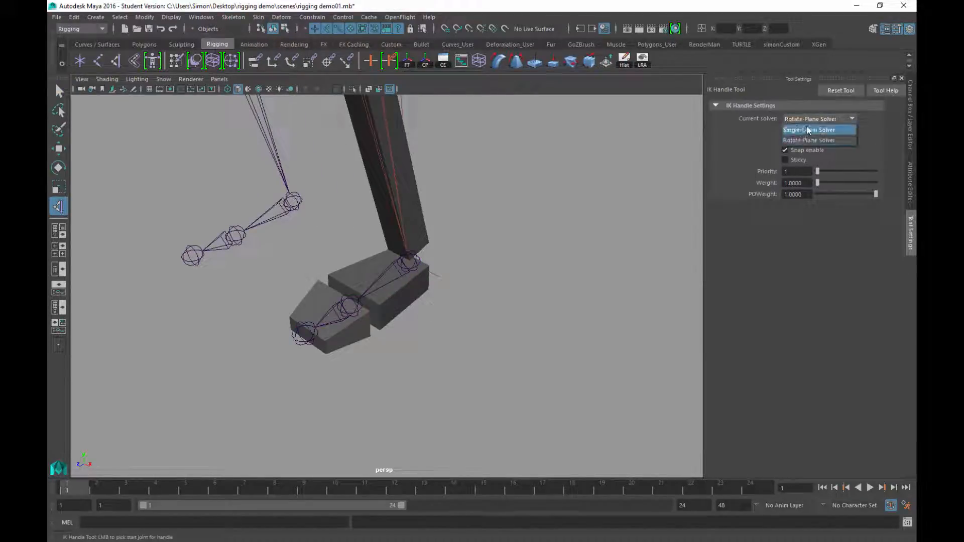
left_click(802, 131)
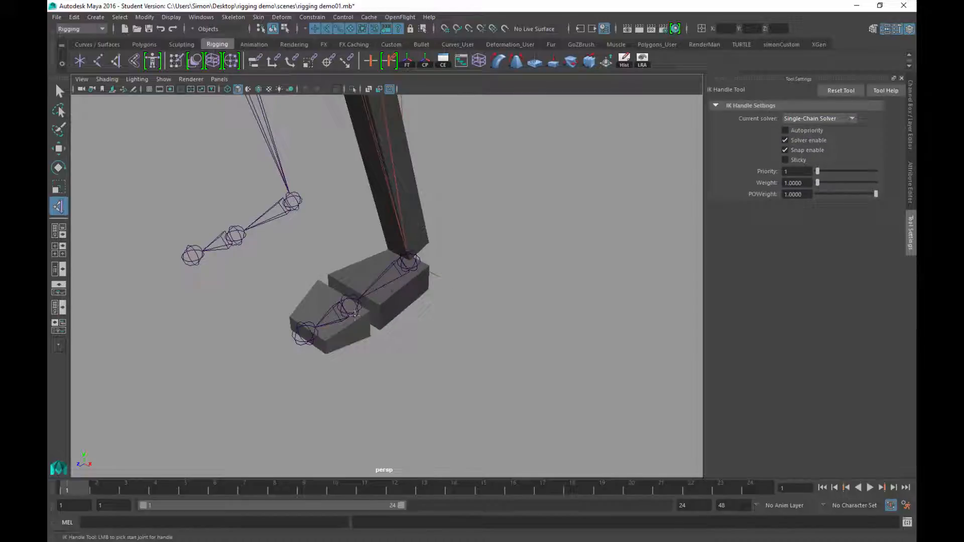
middle_click_drag(556, 272, 573, 231, "alt")
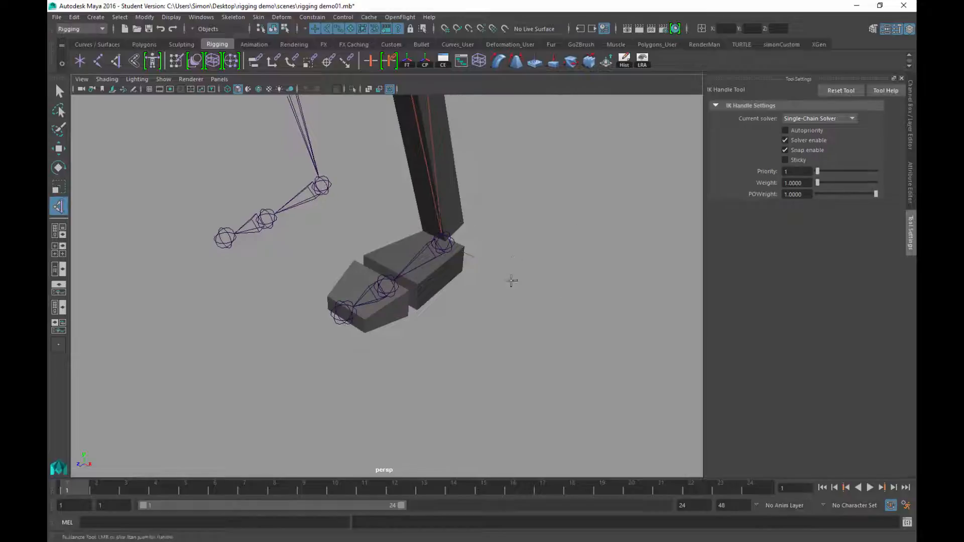
left_click_drag(512, 282, 504, 274, "alt")
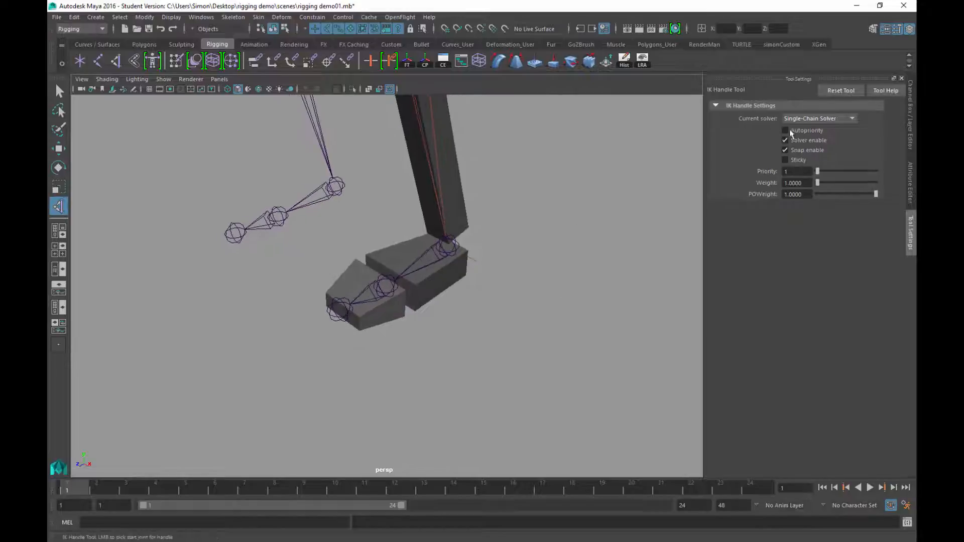
left_click(447, 249)
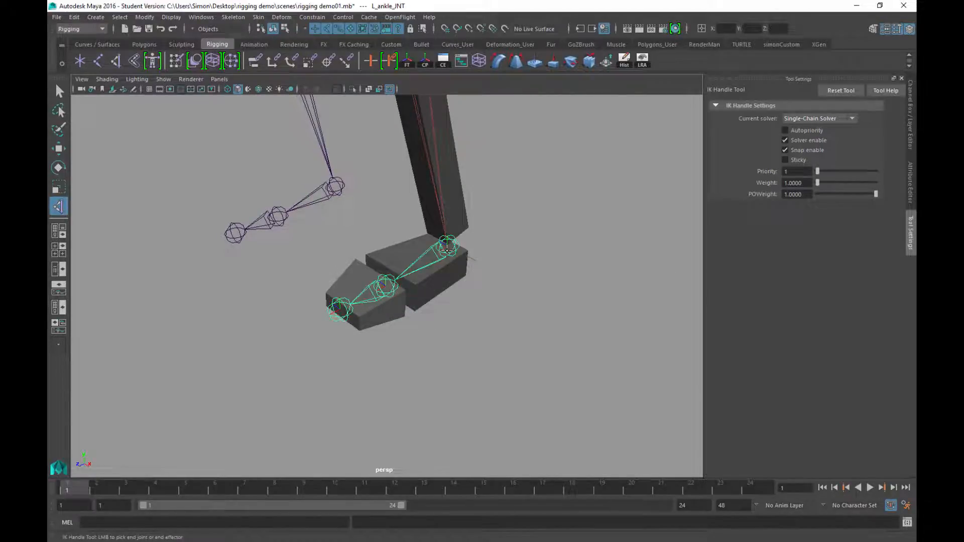
left_click(391, 286)
Set the Move tool's axis orientation to World and reset the tool's settings.
left_click_drag(477, 383, 521, 319, "alt")
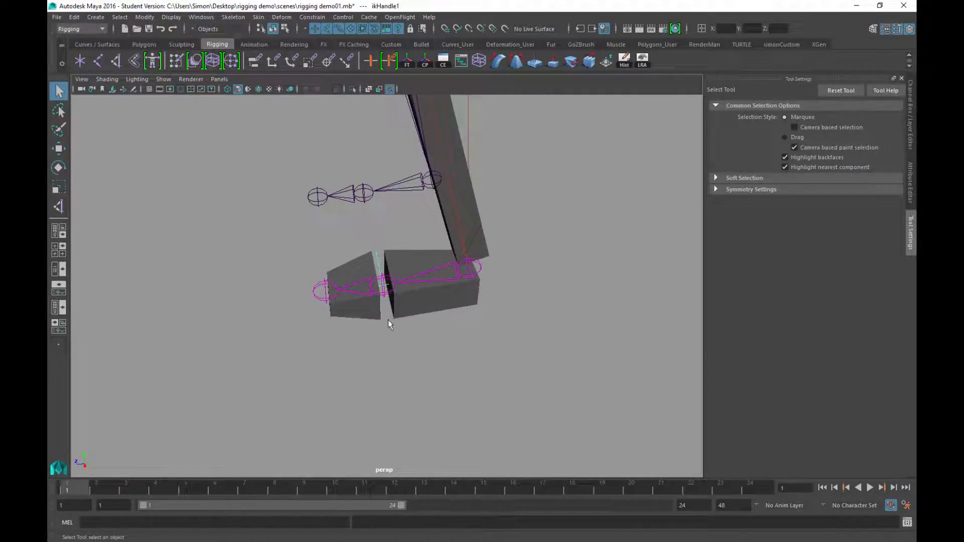
left_click_drag(525, 361, 503, 349, "alt")
key("w")
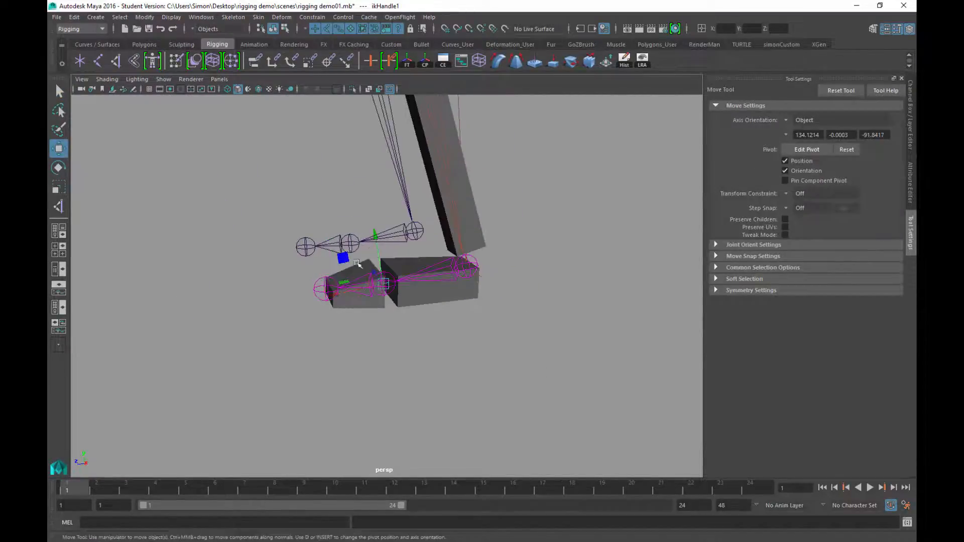
left_click(790, 123)
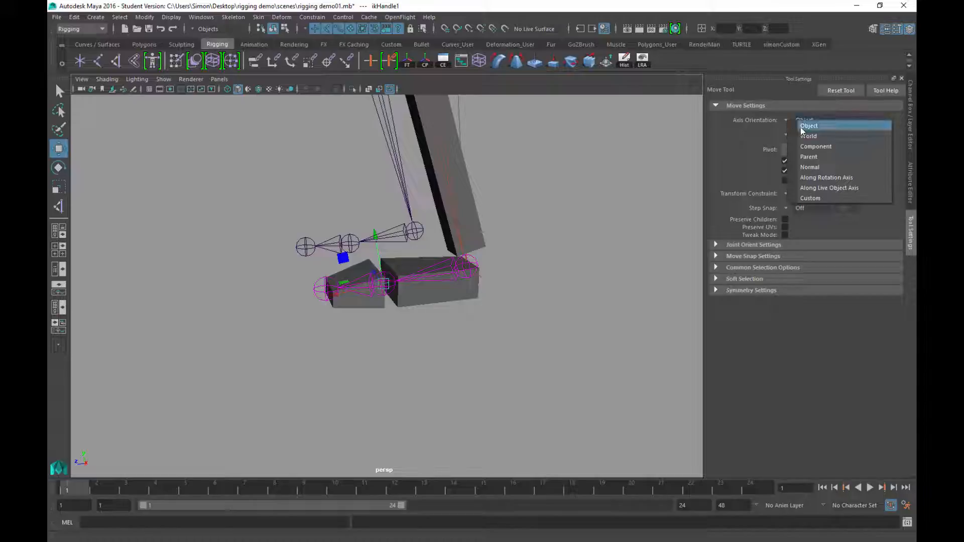
left_click(809, 136)
left_click(838, 91)
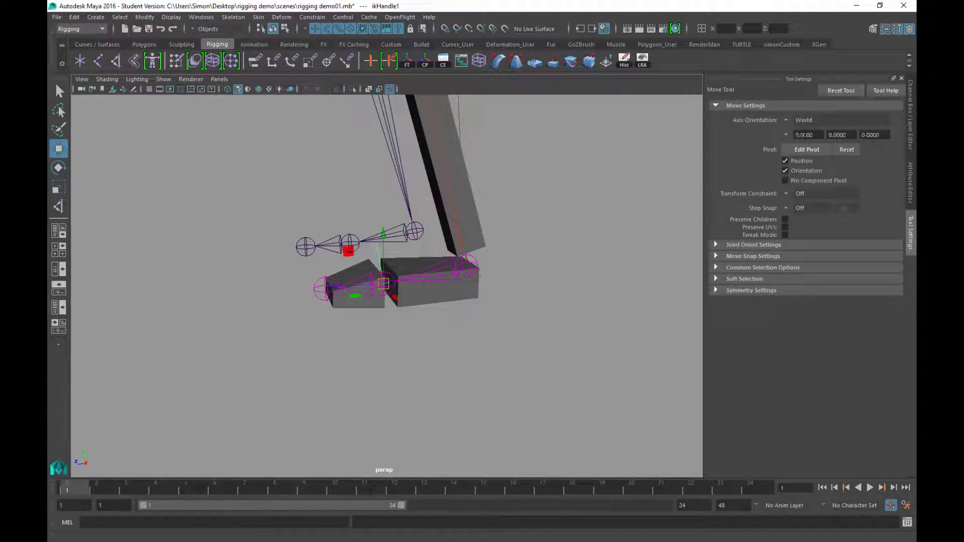
Try raising the left ball's IK handle to test how the foot bends at the ankle, and undo the move.
left_click_drag(336, 366, 338, 365, "alt")
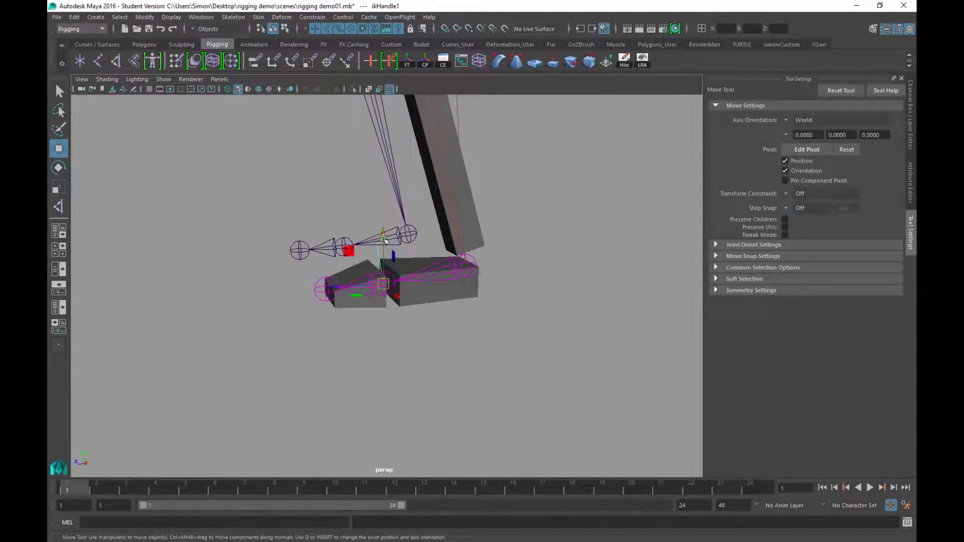
left_click_drag(385, 240, 375, 200)
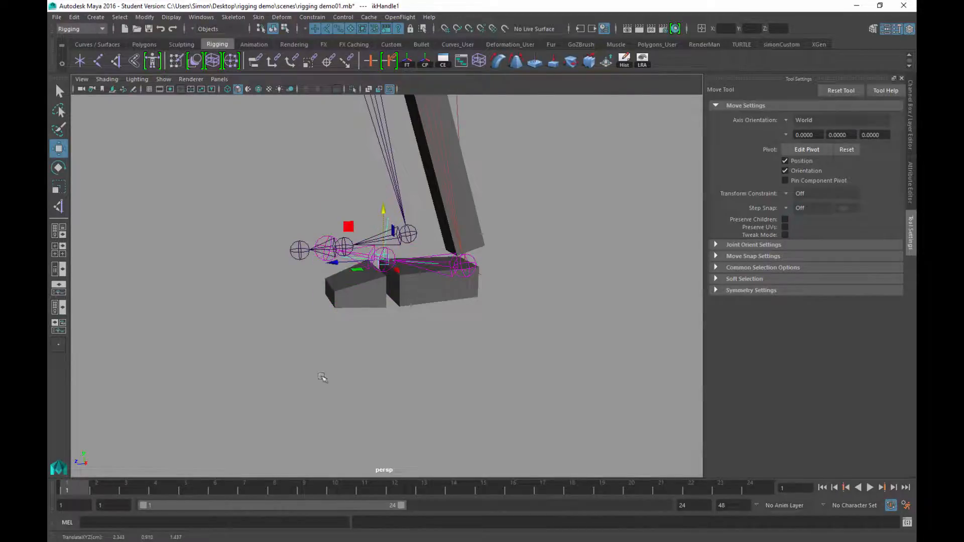
left_click_drag(321, 377, 489, 366, "alt")
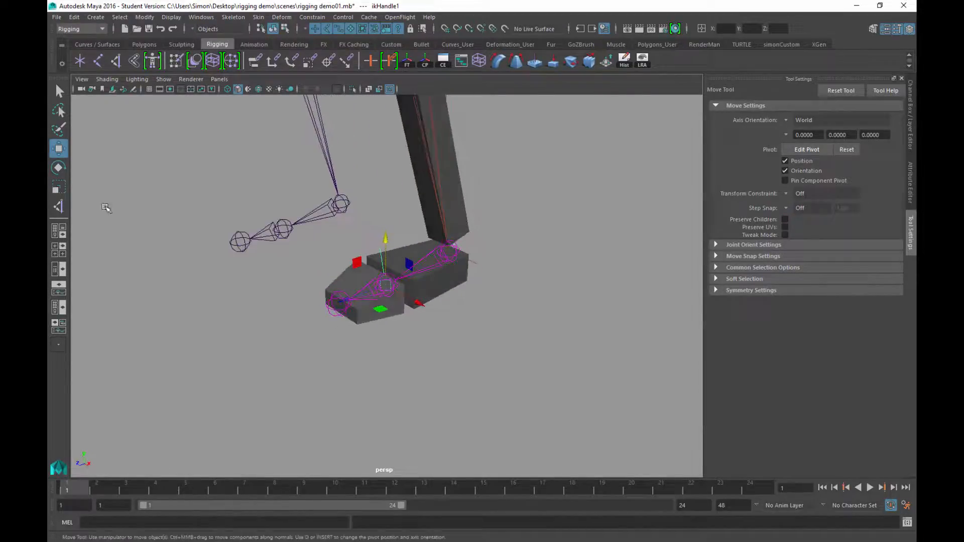
Create another single-chain IK handle from the left ball joint to the toe joint.
left_click(58, 206)
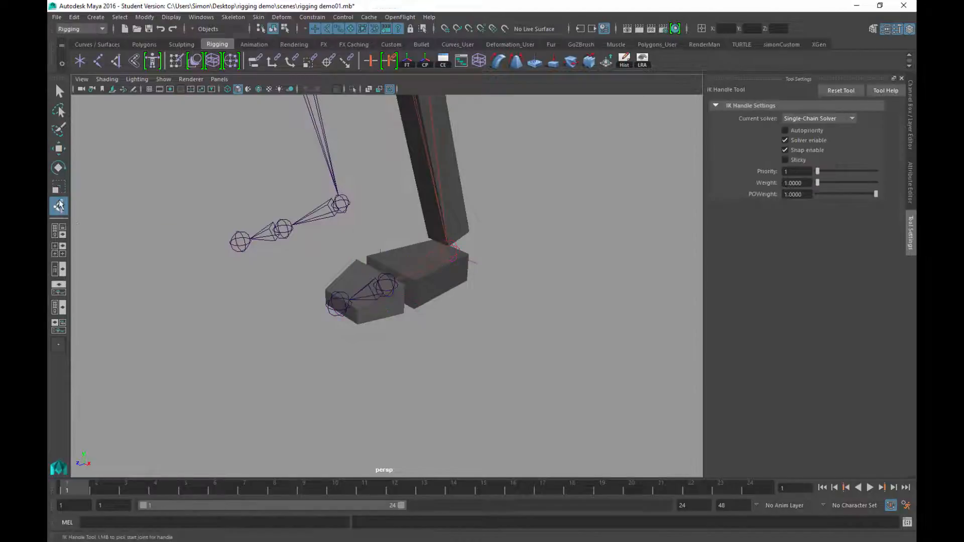
left_click(384, 286)
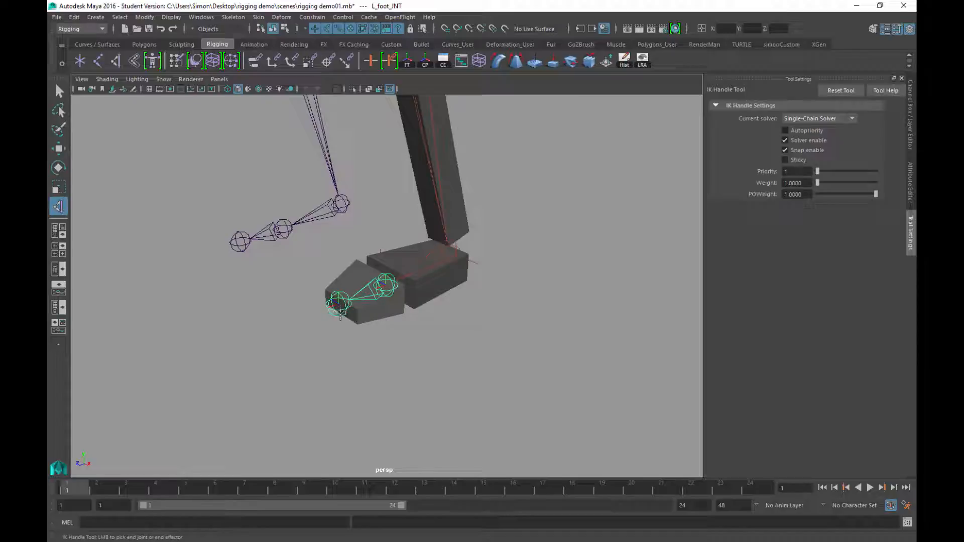
left_click(335, 304)
Try raising the left toe's IK handle to test how the toes bend at the ball, and undo the move.
key("w")
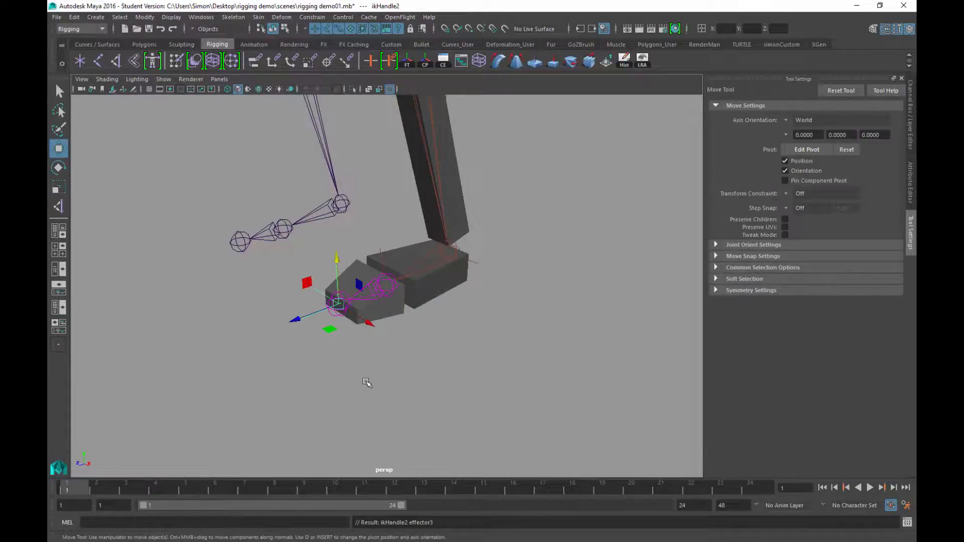
mouse_move(474, 344)
left_mouse_down("alt")
mouse_move(429, 345)
mouse_move(458, 347)
left_mouse_up("alt")
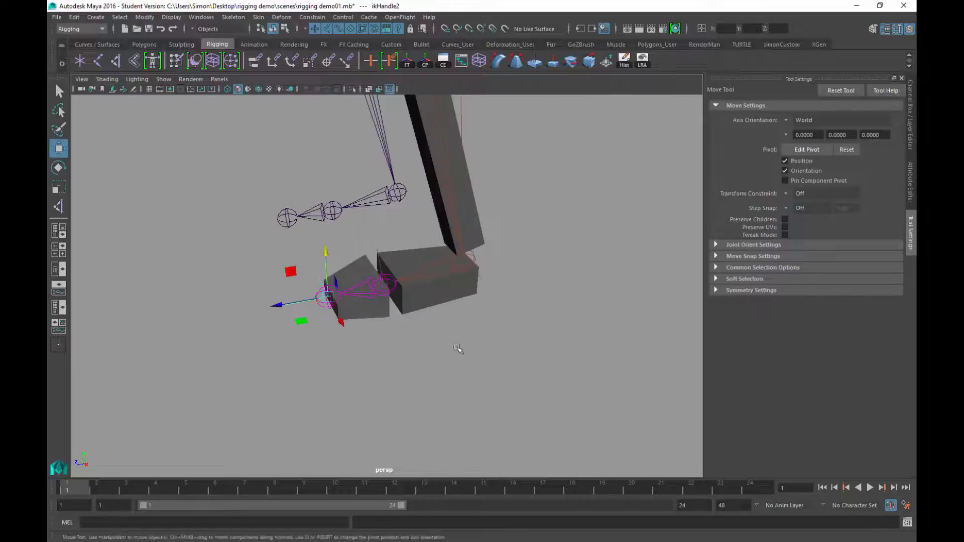
left_click_drag(387, 361, 376, 350, "alt")
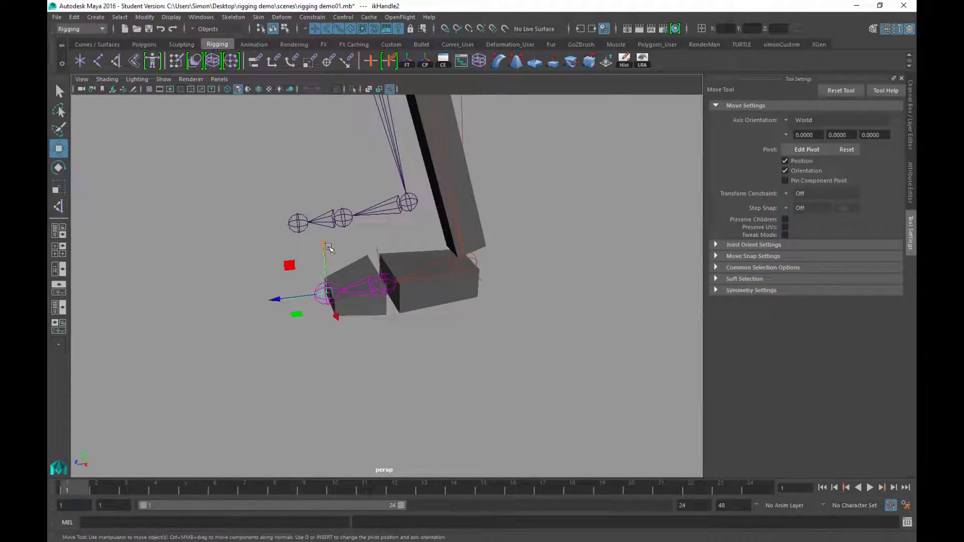
left_click_drag(330, 243, 329, 211)
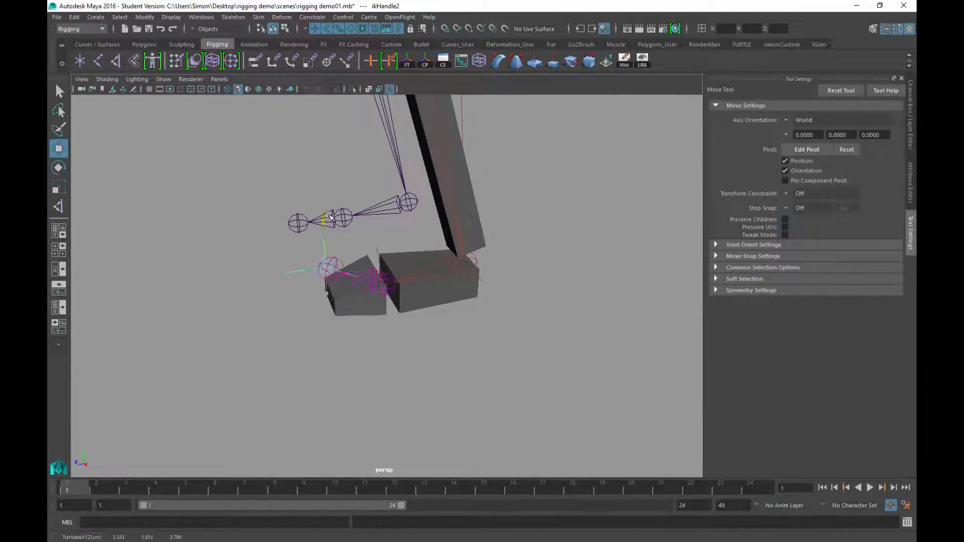
key("ctrl+z")
Display the left toe IK handle's channel attributes in place of the Move tool's settings.
left_click_drag(509, 325, 416, 231, "alt")
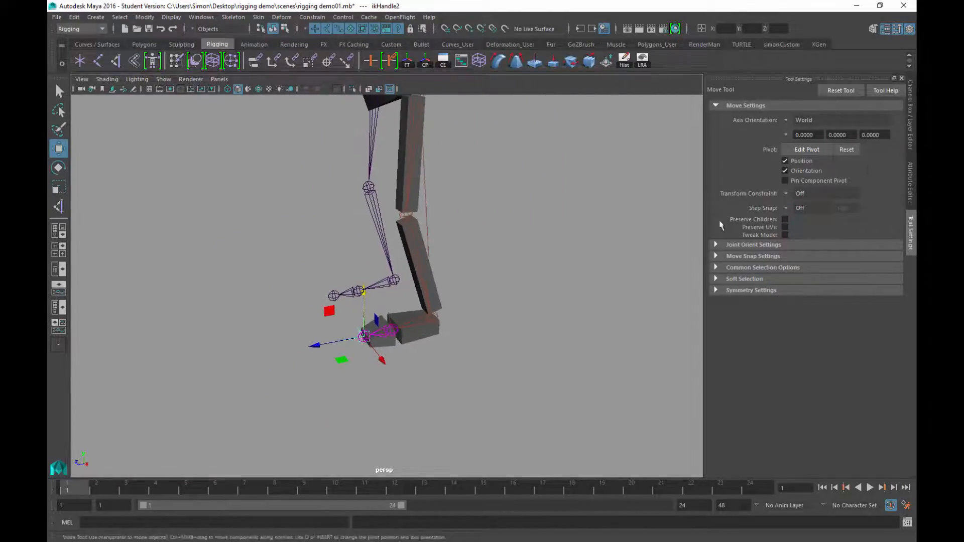
left_click(910, 133)
middle_click_drag(469, 352, 442, 345, "alt")
right_click_drag(442, 344, 551, 372, "alt")
middle_click_drag(551, 373, 586, 339, "alt")
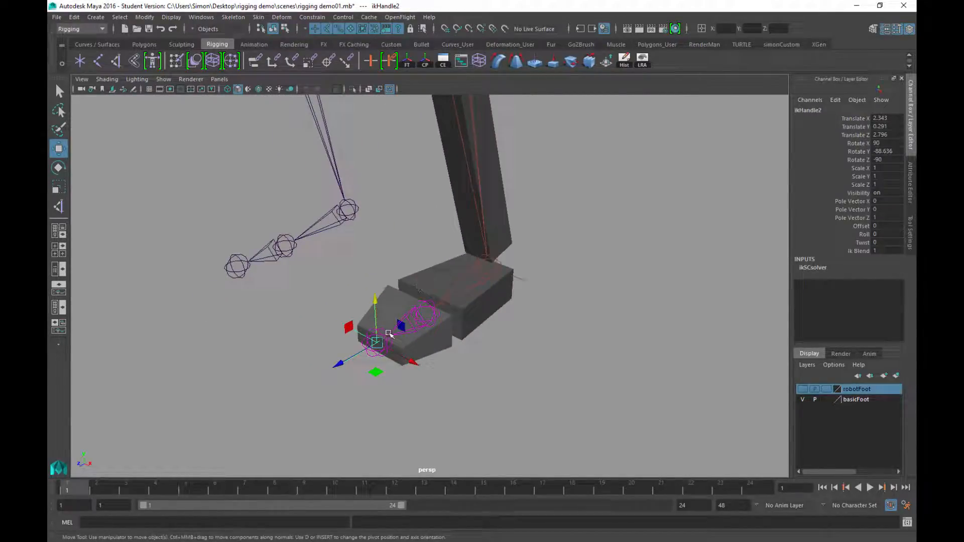
Rename the left toe's IK handle as toe_IK.
left_click(808, 110)
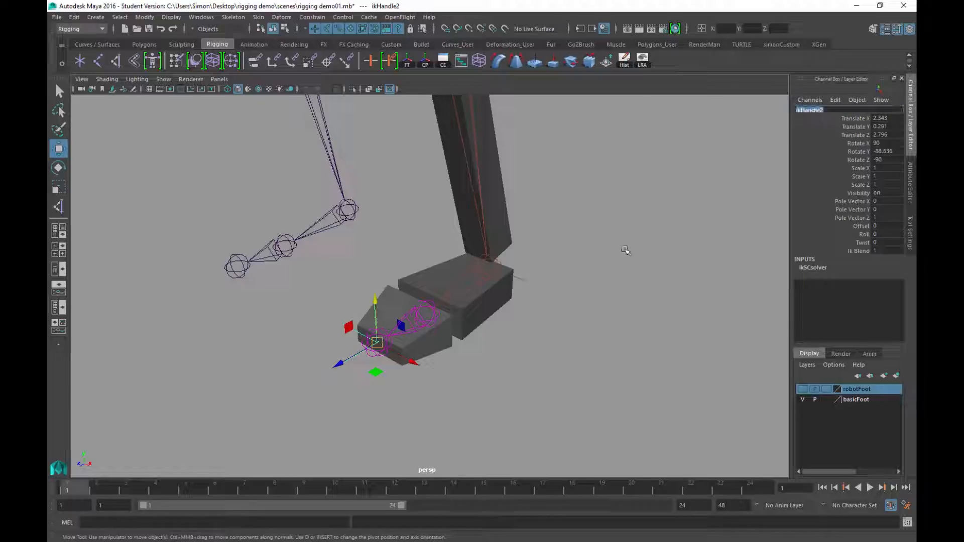
type("toe_IK")
key("Return")
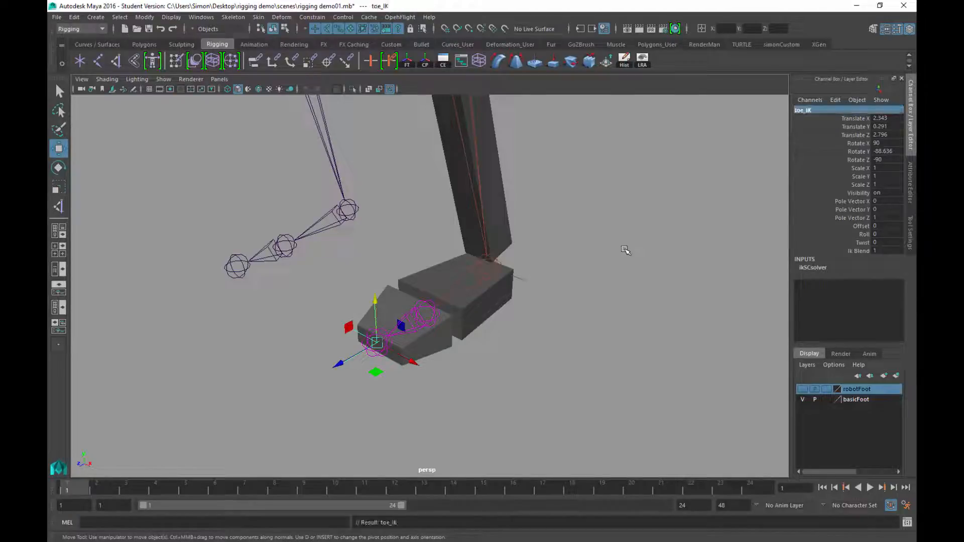
left_click(820, 110)
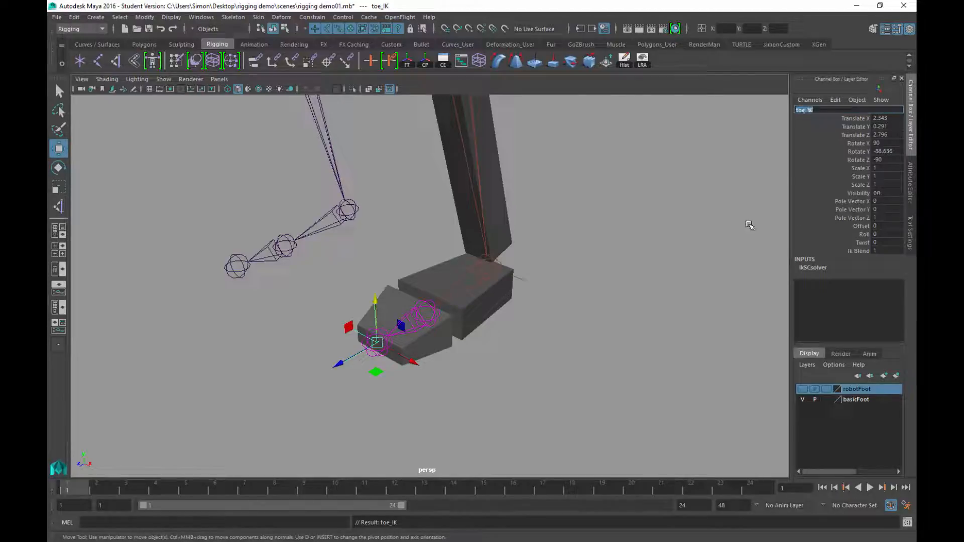
key("BackSpace")
key("Return")
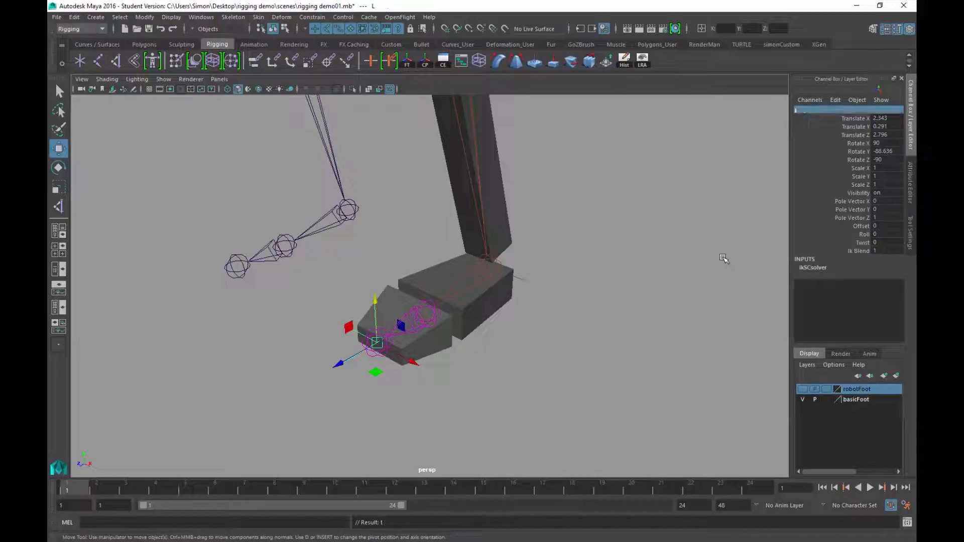
key("ctrl+z")
Add the side suffix to the left toe's IK handle name, making it toe_IK_L.
double_click(813, 111)
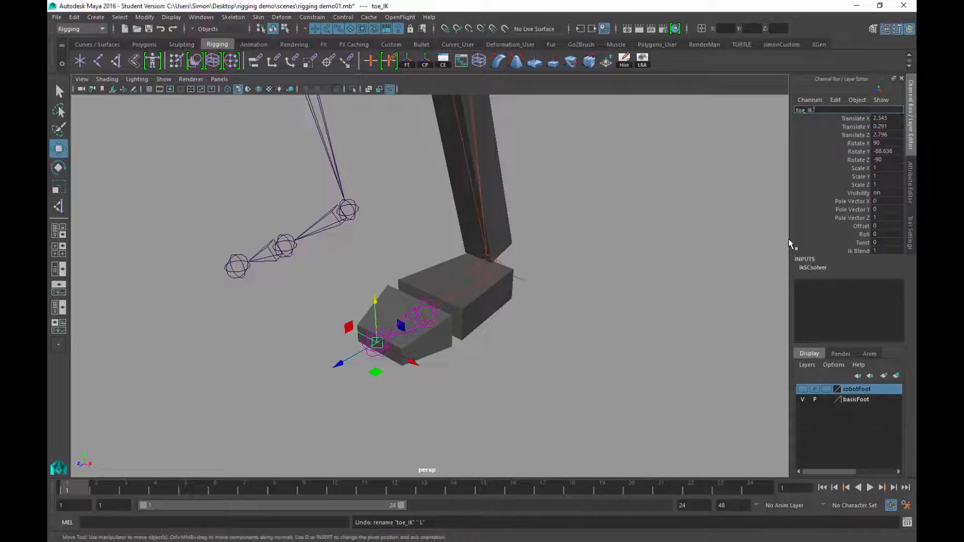
type("_L")
key("Return")
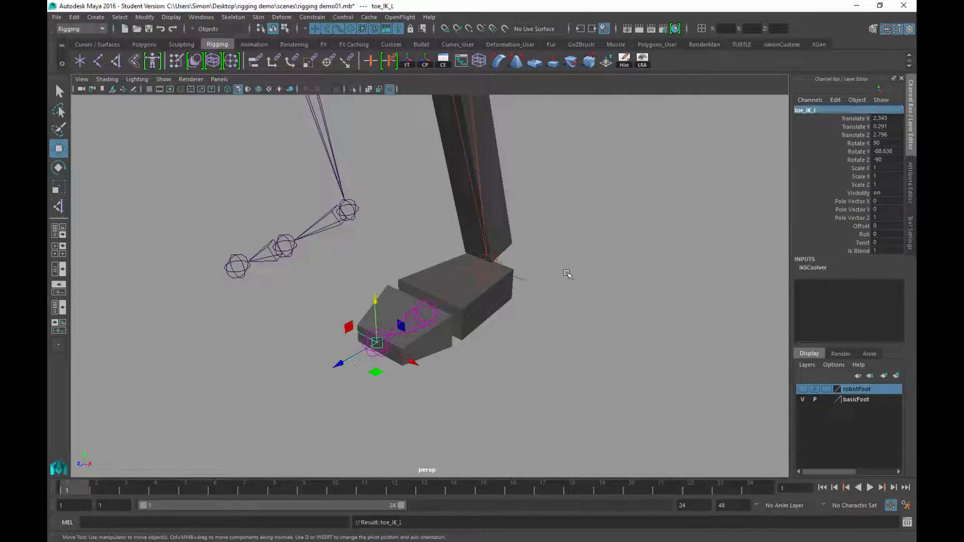
Rename the left toe's IK handle as L_toe_IK, with the side letter as a prefix.
left_click(819, 110)
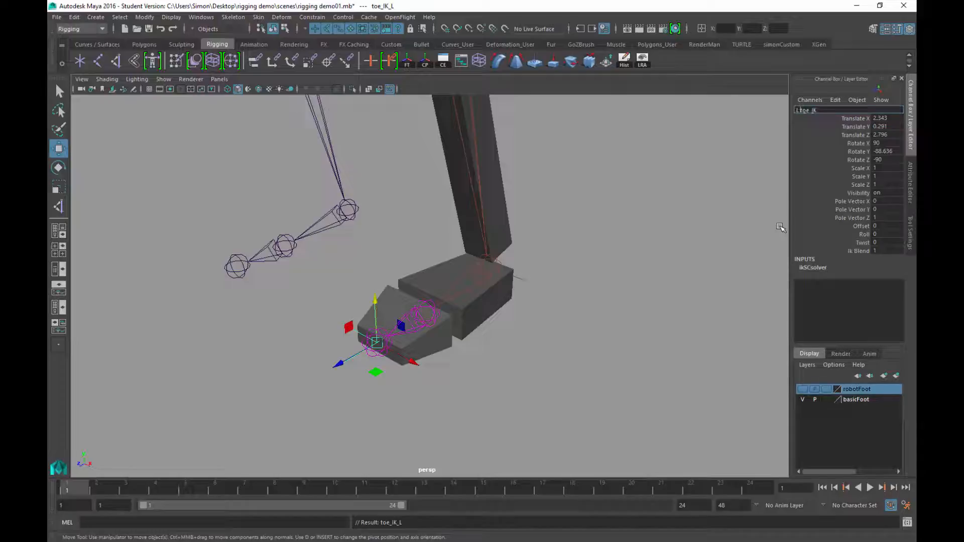
key("Return")
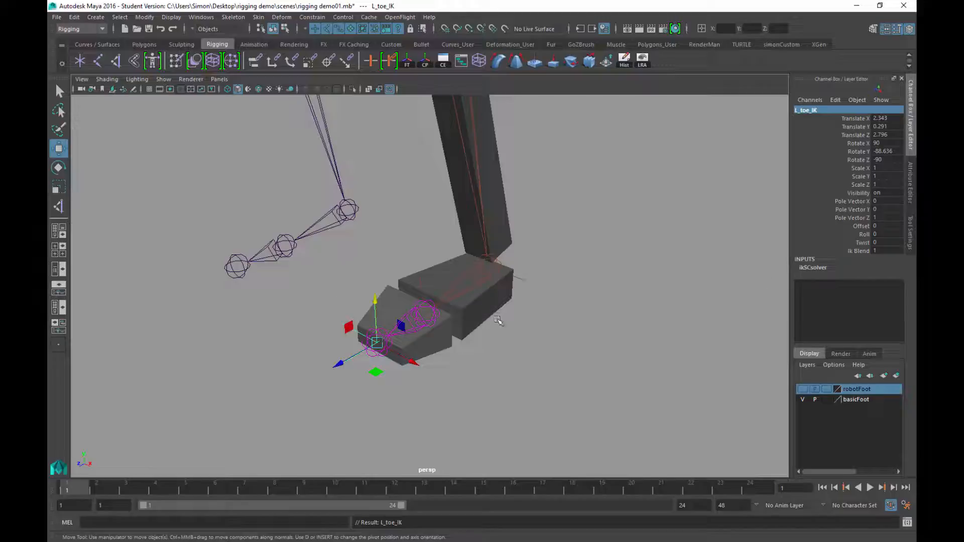
Rename the IK handle at the left foot's ball joint as L_Foot_IK.
left_click_drag(497, 320, 468, 296, "alt")
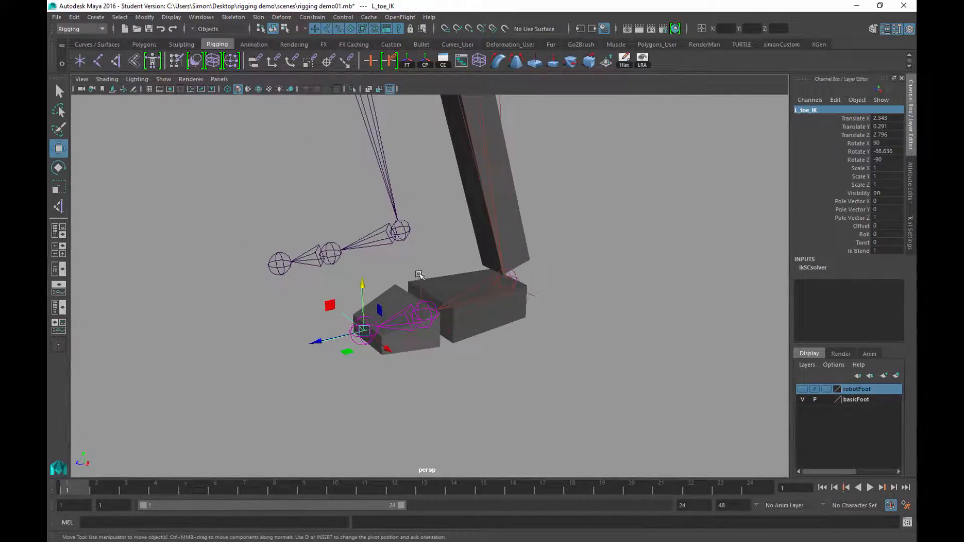
left_click(417, 274)
double_click(818, 111)
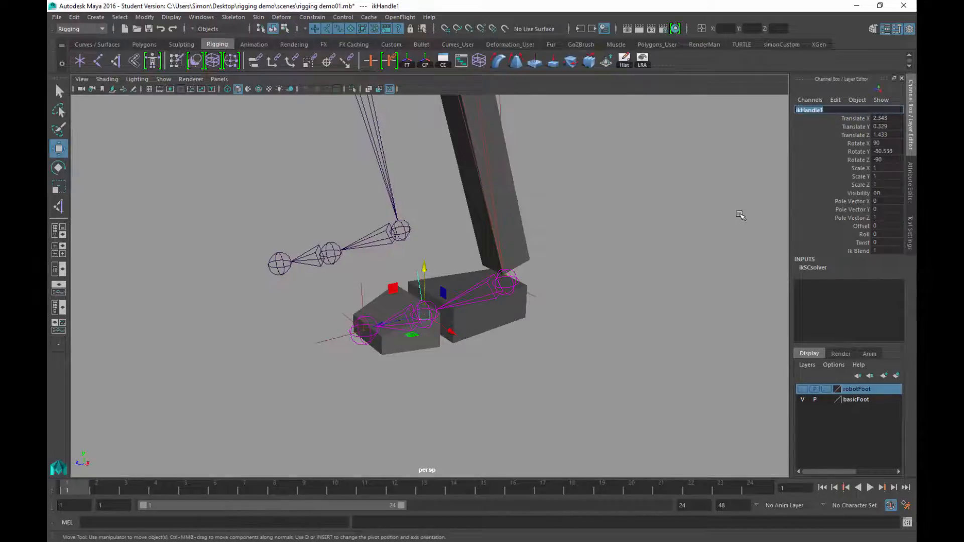
type("l_Foot_IK")
key("Return")
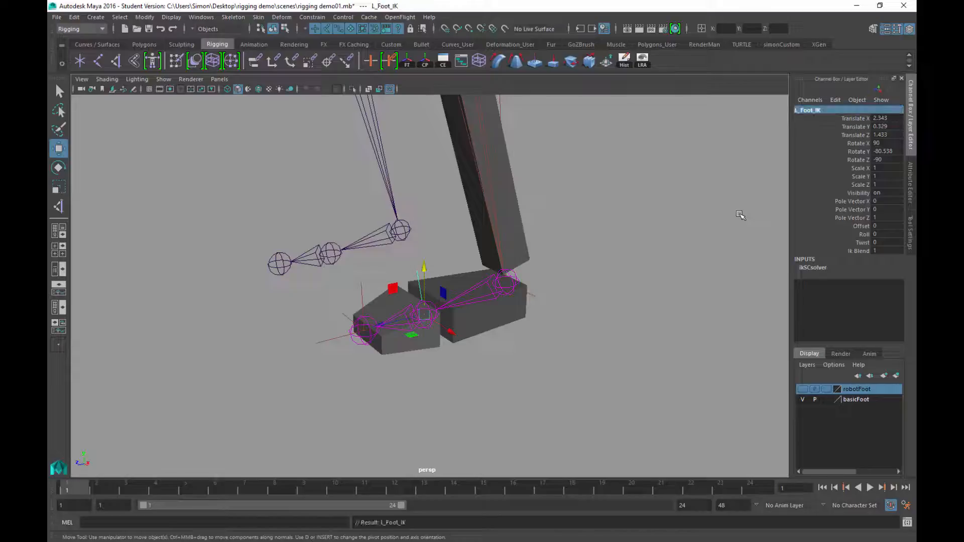
Add the L_ prefix to the ankle's IK handle name, making it L_ankle_IK.
left_click(534, 294)
double_click(800, 110)
left_click(797, 109)
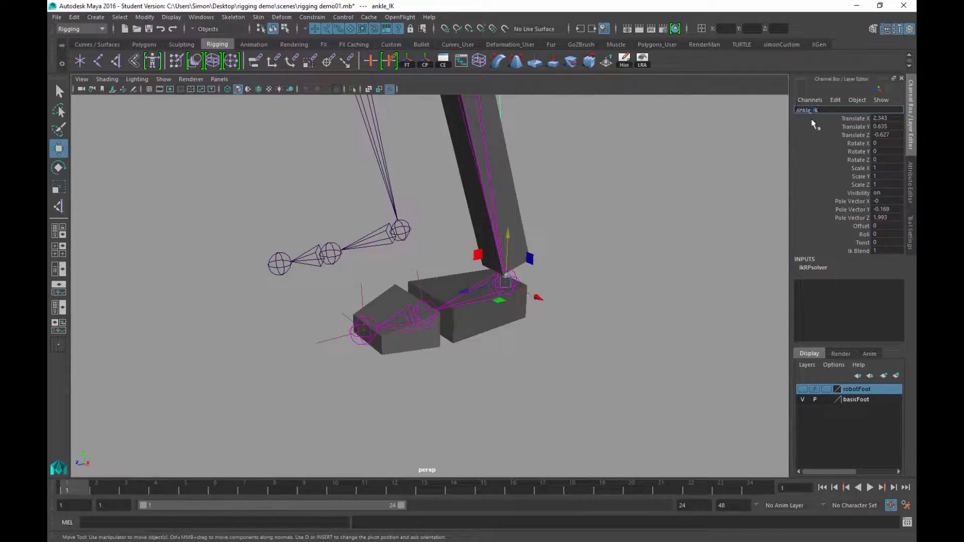
type("L")
type("_")
key("Return")
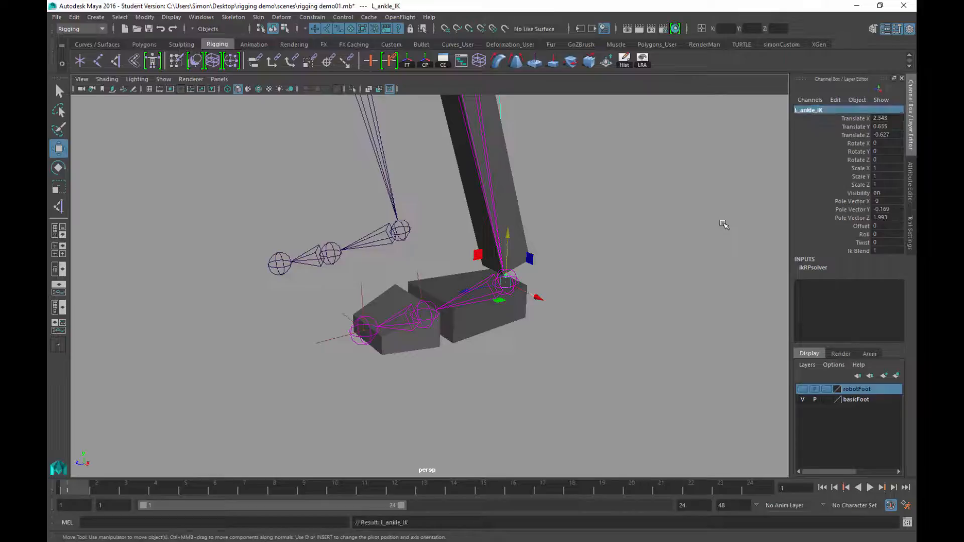
Deselect the left ankle's IK handle and bring the whole leg up to the pelvis into view.
left_click_drag(490, 293, 570, 387, "alt")
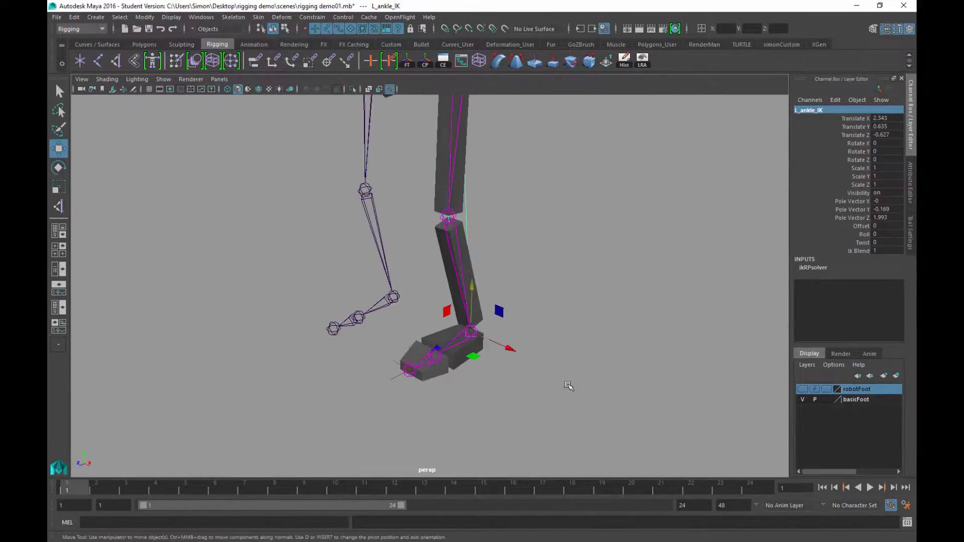
key("q")
left_click(517, 286)
left_click_drag(507, 297, 488, 302, "alt")
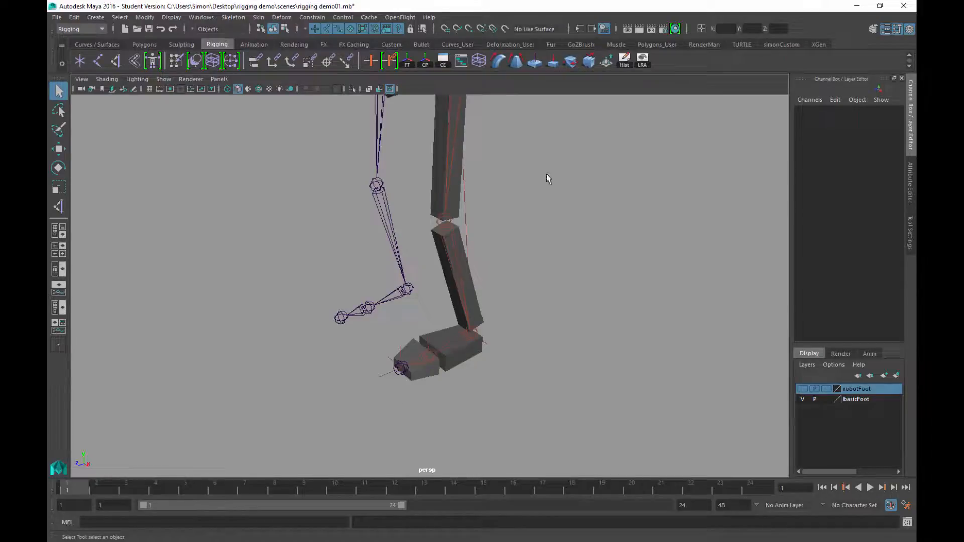
left_click_drag(548, 179, 501, 340, "alt")
Try moving the left ankle's IK handle up and forward to test how the leg bends, and undo the moves.
left_click(487, 377)
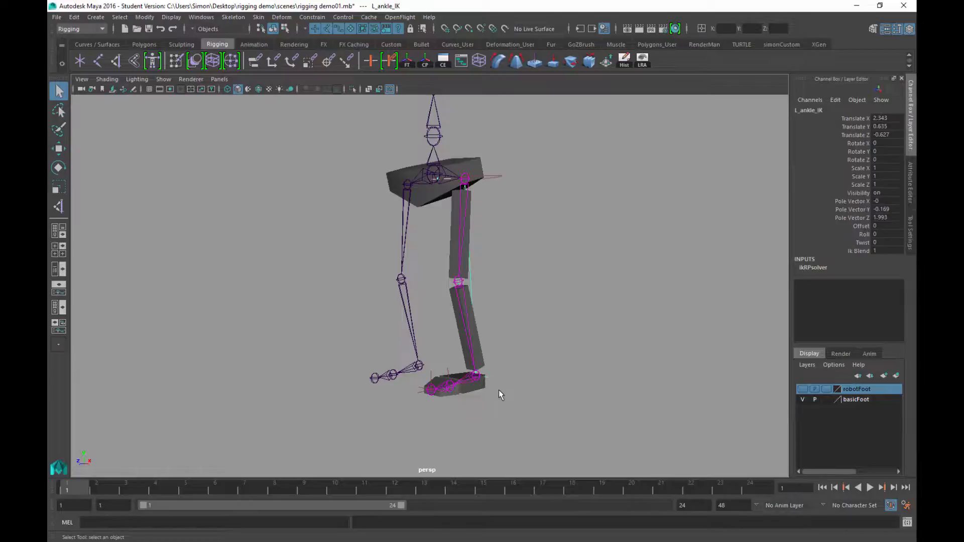
left_click_drag(499, 391, 481, 372, "alt")
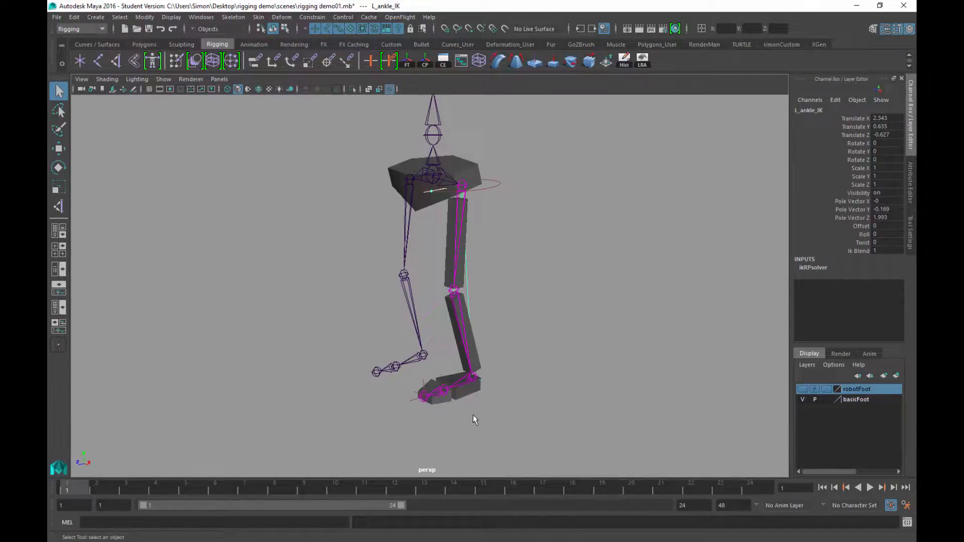
left_click_drag(479, 419, 483, 419, "alt")
key("w")
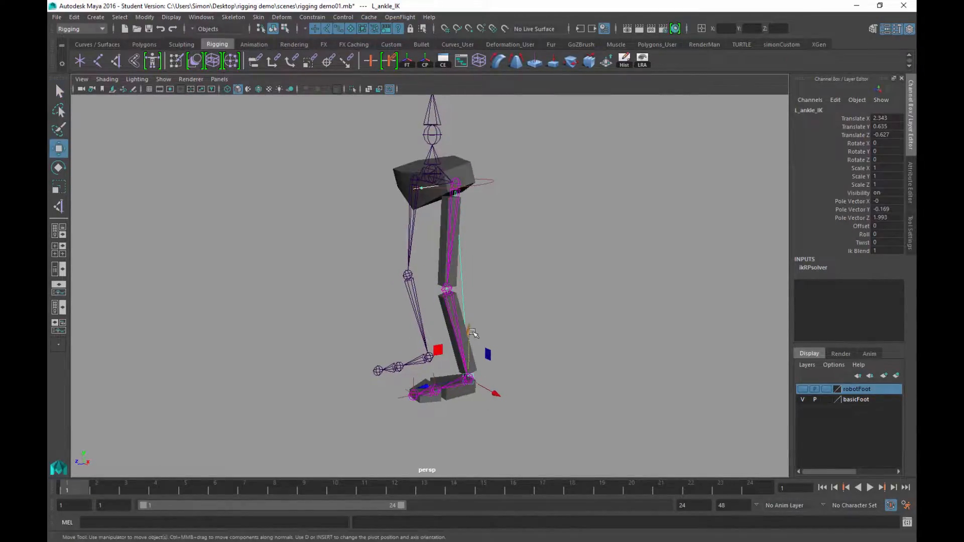
left_click(469, 330)
left_click_drag(469, 330, 392, 317)
key("ctrl+z")
key("ctrl+z")
key("ctrl+z")
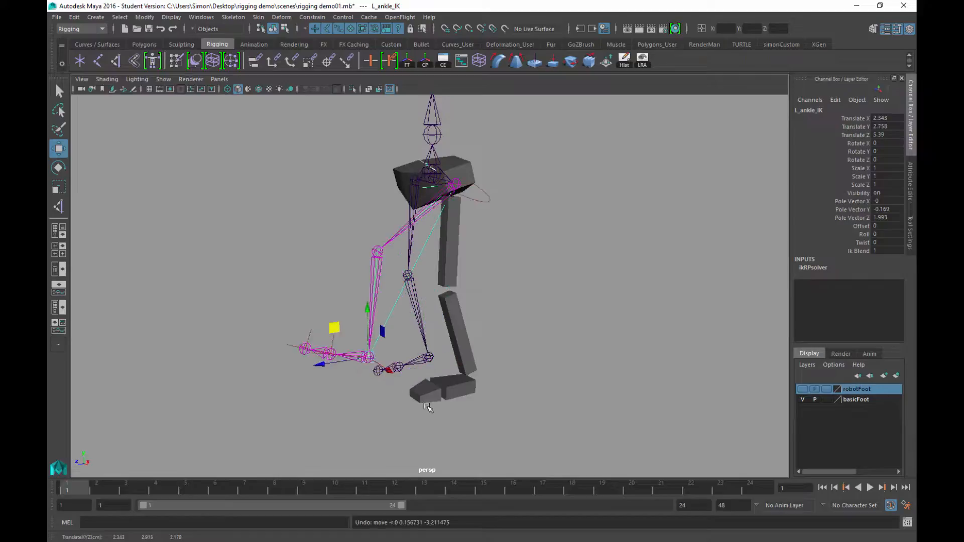
Try lifting the left ankle's IK handle forward once more to test the knee and foot, and undo the move.
left_click_drag(625, 280, 553, 237, "alt")
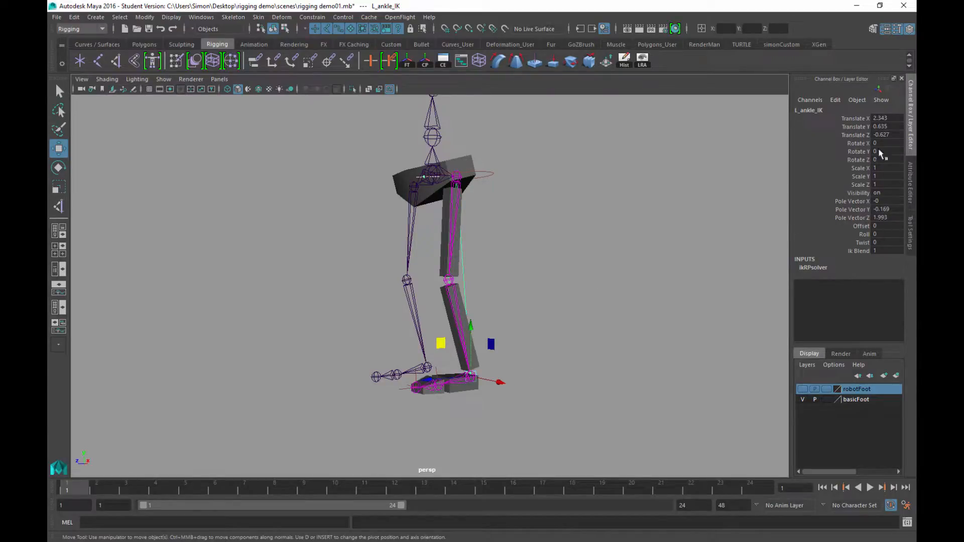
left_click_drag(456, 398, 473, 376, "alt")
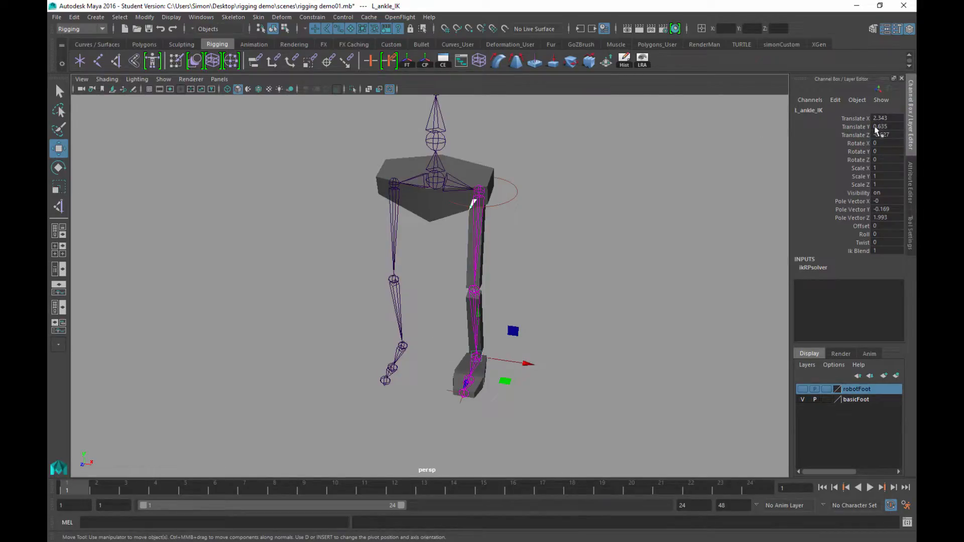
left_click_drag(489, 314, 359, 298, "alt")
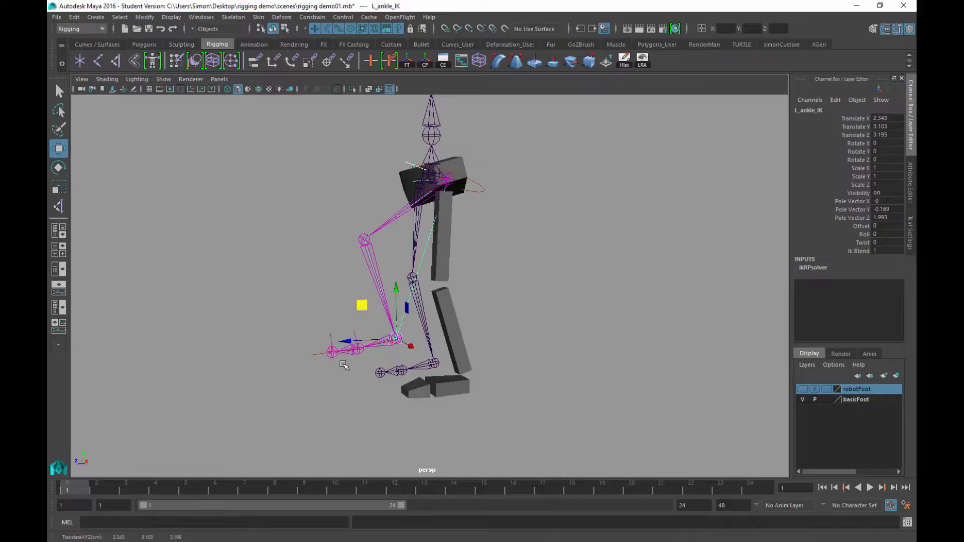
key("ctrl+z")
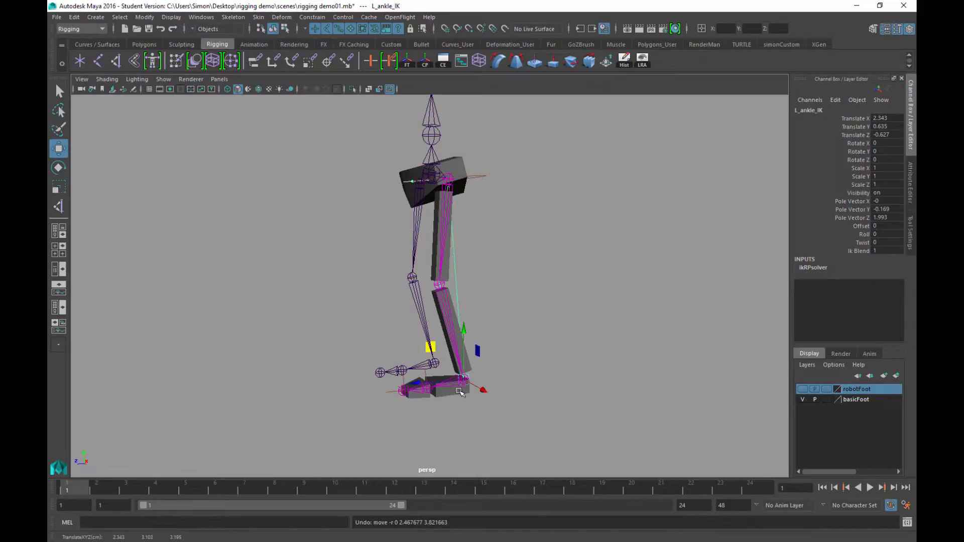
left_click_drag(454, 393, 376, 368, "alt")
right_click_drag(376, 368, 394, 396, "alt")
middle_click_drag(391, 386, 377, 366, "alt")
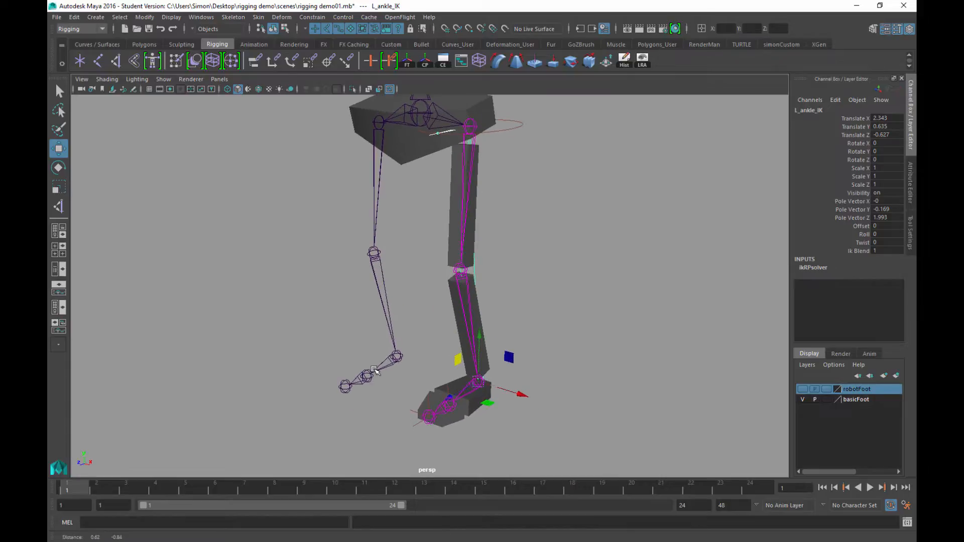
key("q")
middle_click_drag(530, 286, 549, 290, "alt")
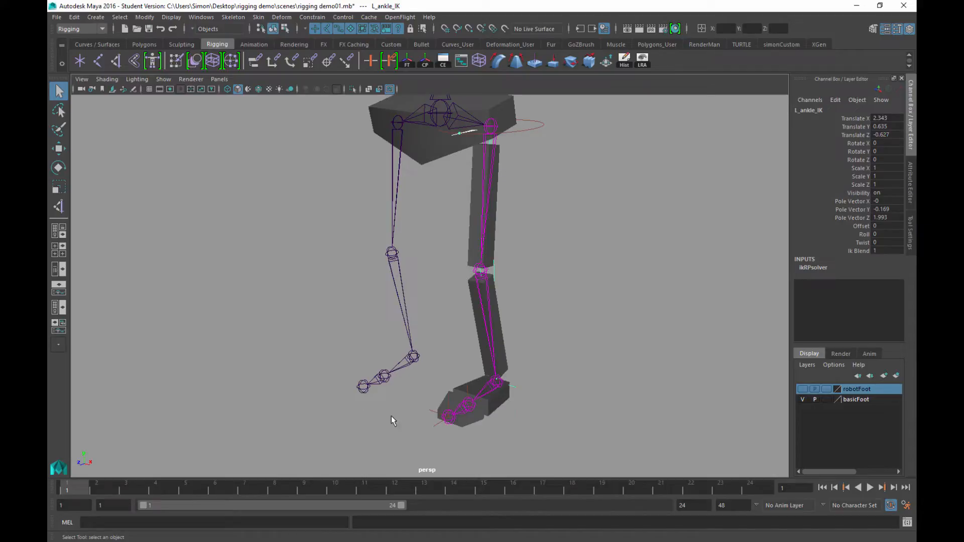
scroll(536, 384, "down", 8)
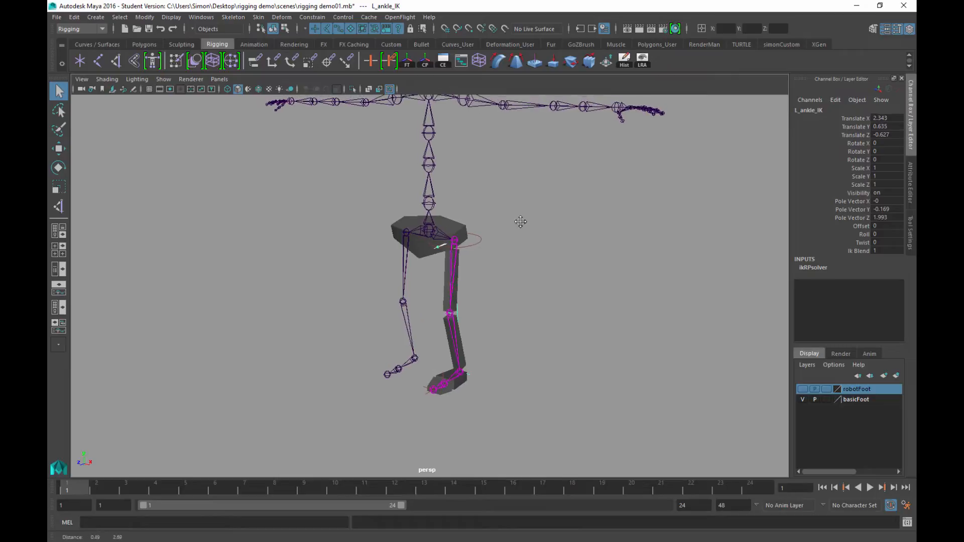
scroll(522, 337, "up", 8)
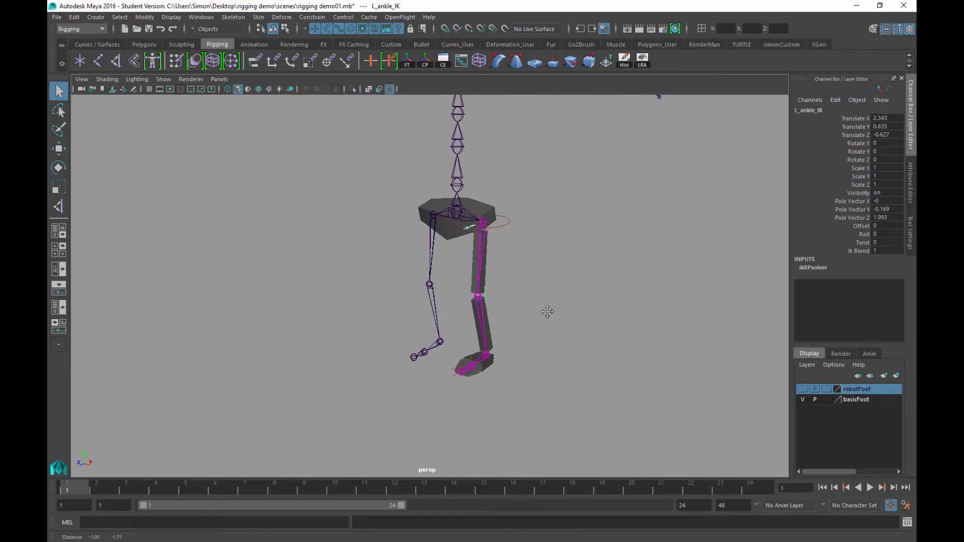